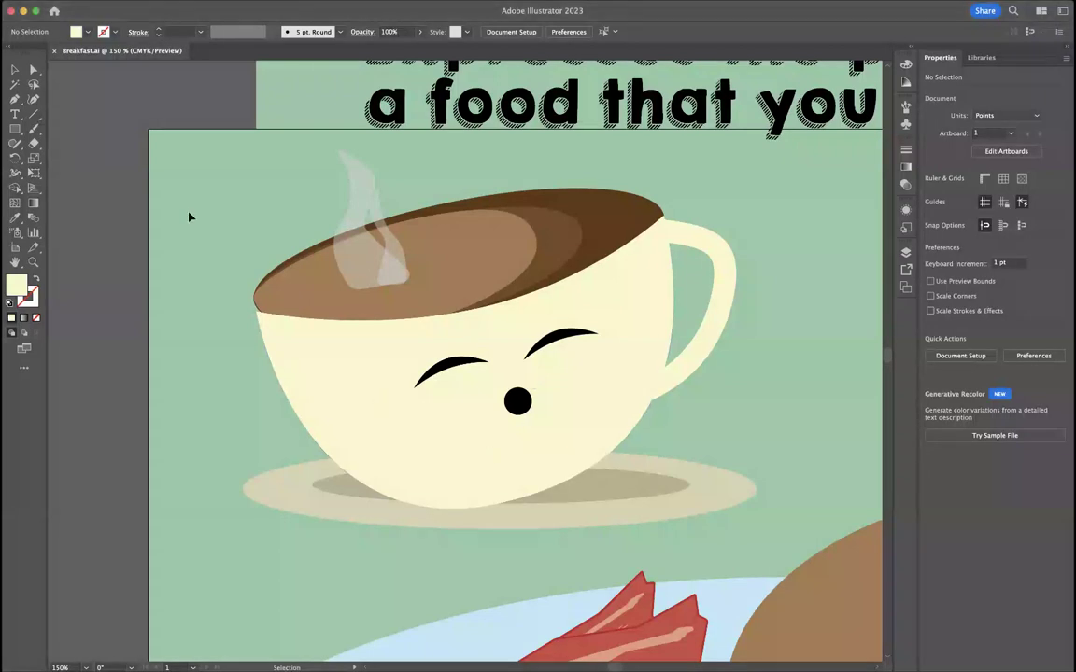
- Inspect the existing cup's left corner and top-middle rim anchor points
left_click(33, 69)
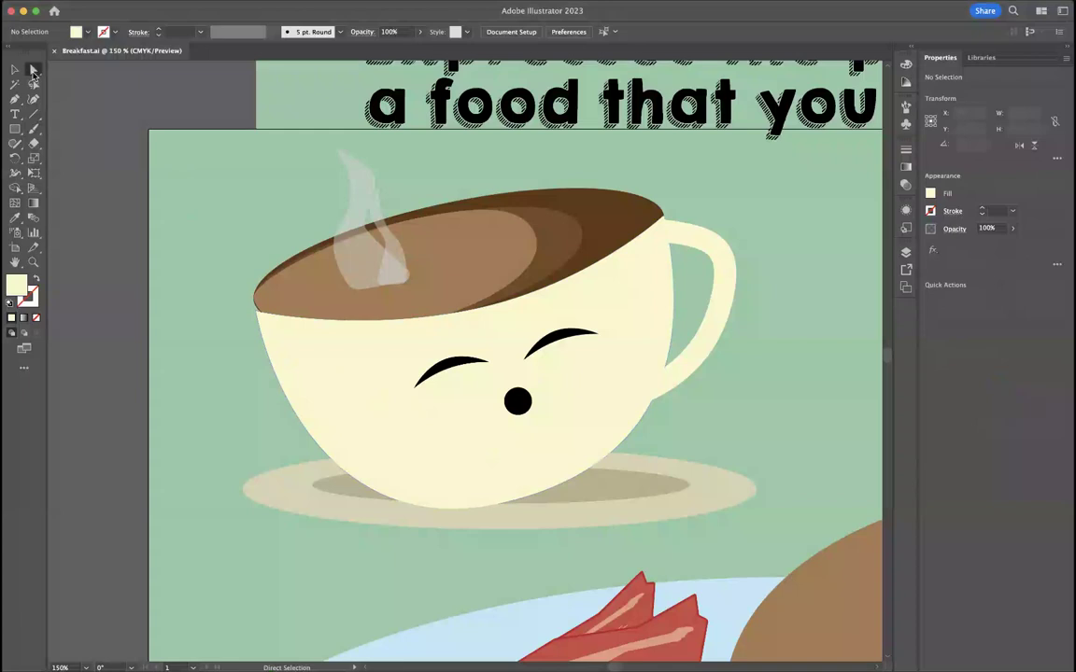
left_click(258, 313)
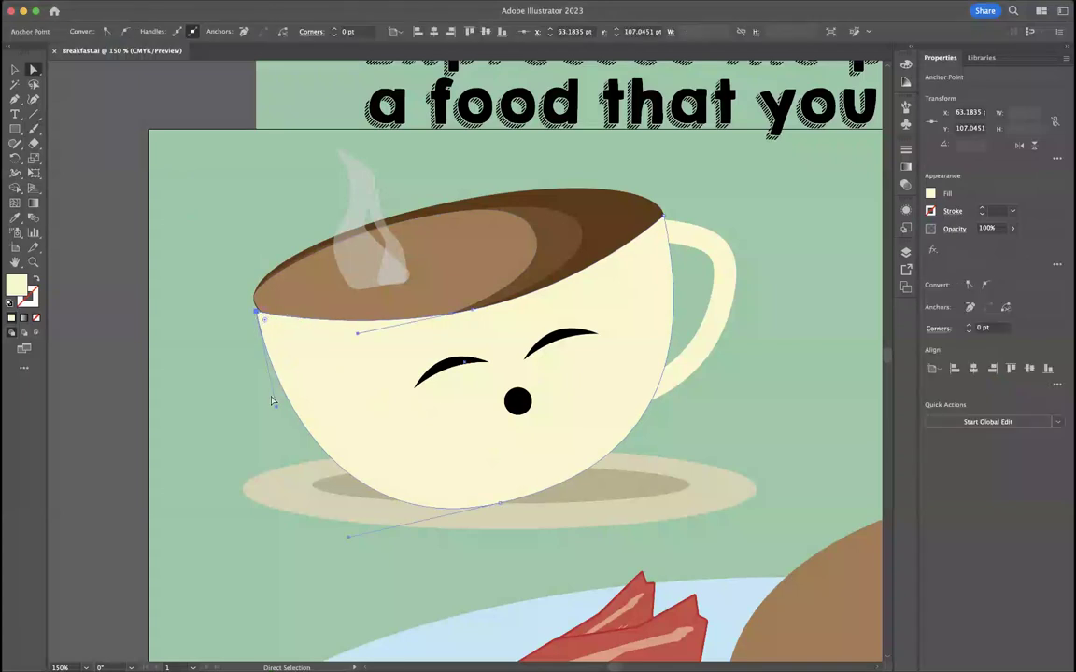
left_click(472, 308)
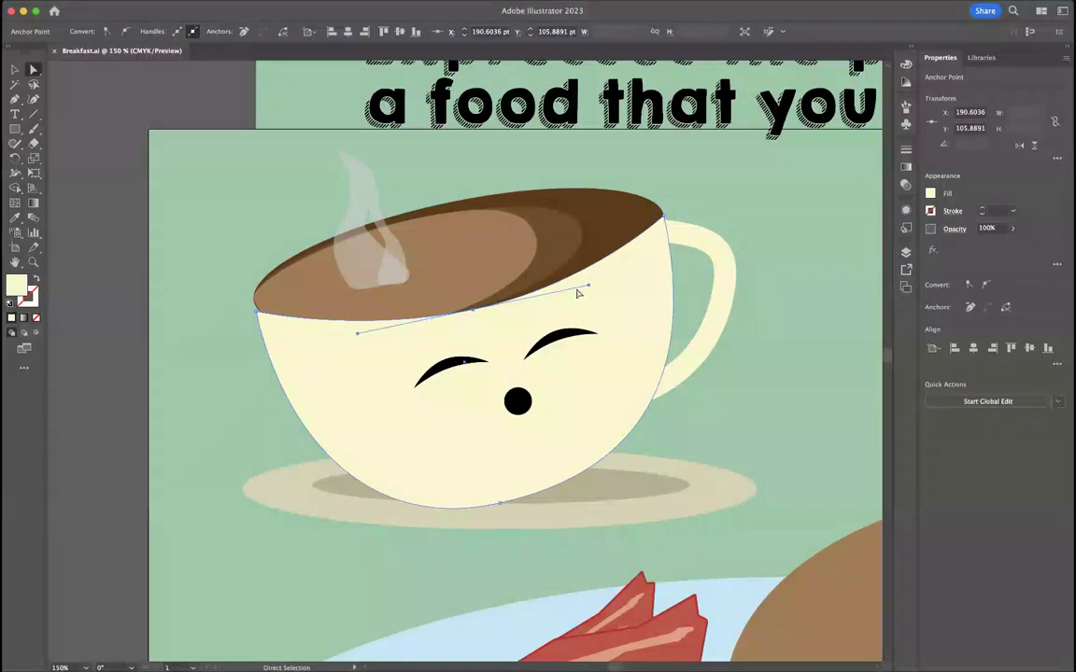
left_click(258, 312)
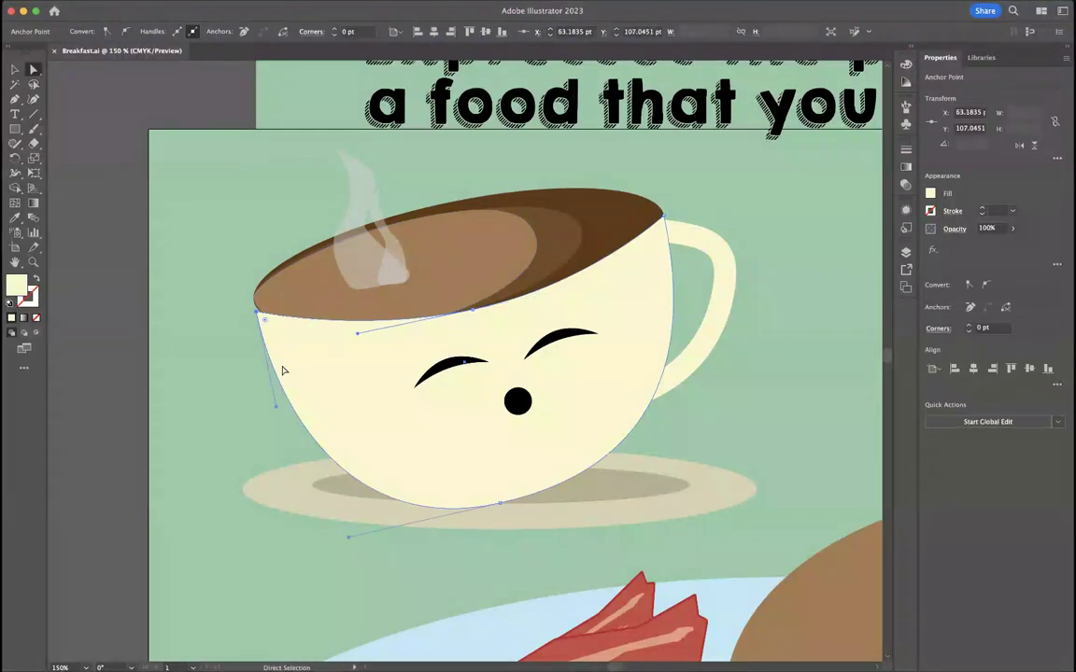
- Draw a large cream circle, about 191.8 × 189.3 pt, left of the artboard
scroll(283, 370, "left", 15)
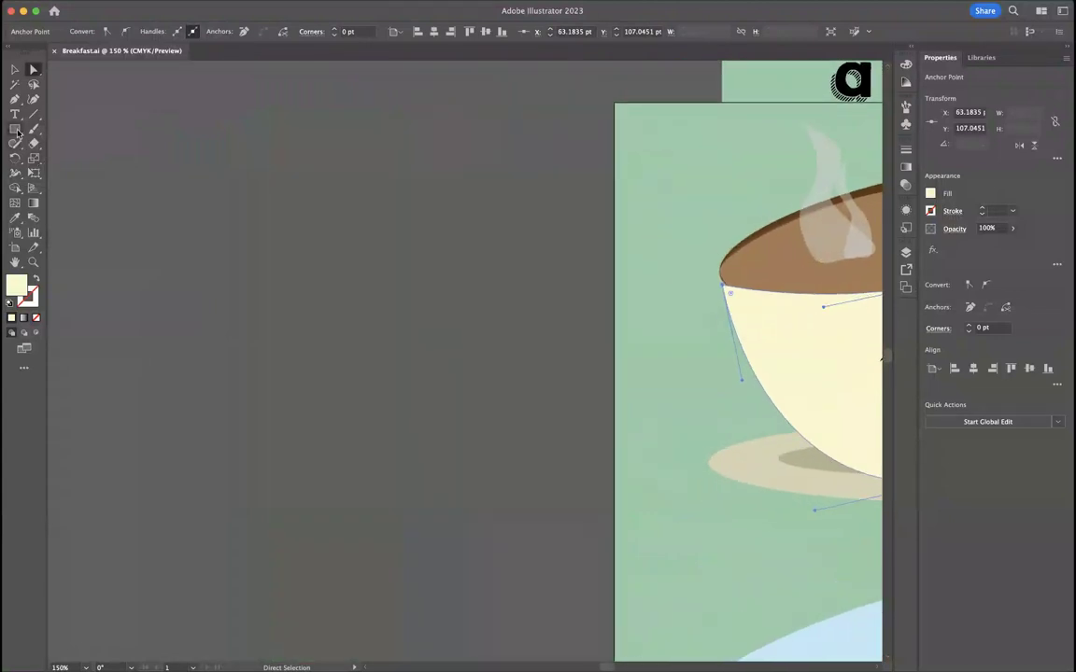
key("l")
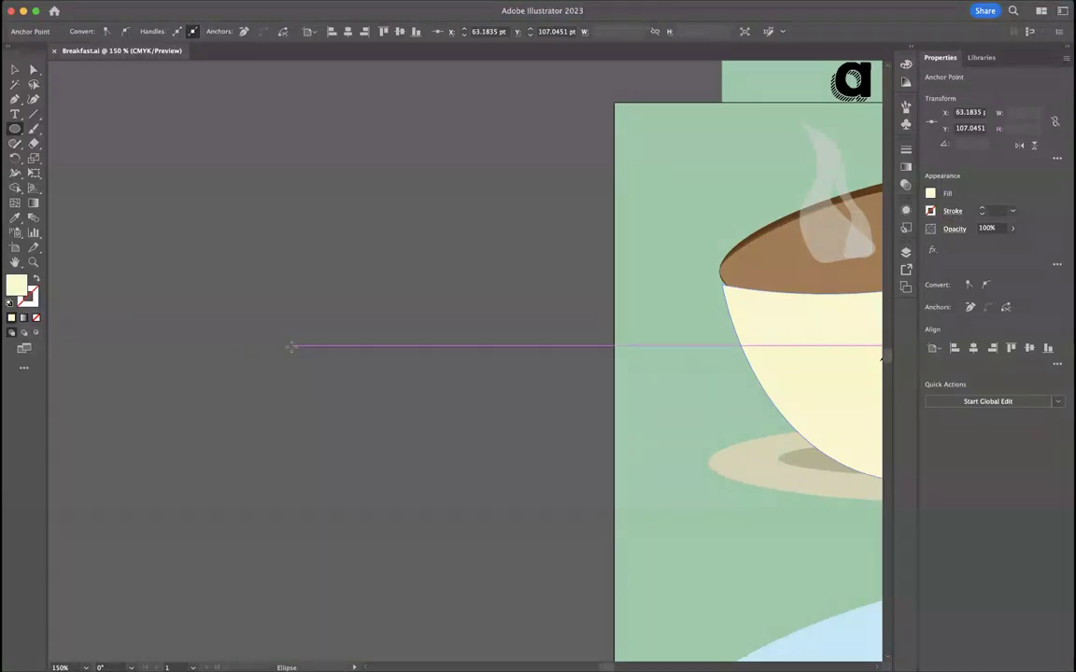
left_click_drag(191, 236, 518, 557)
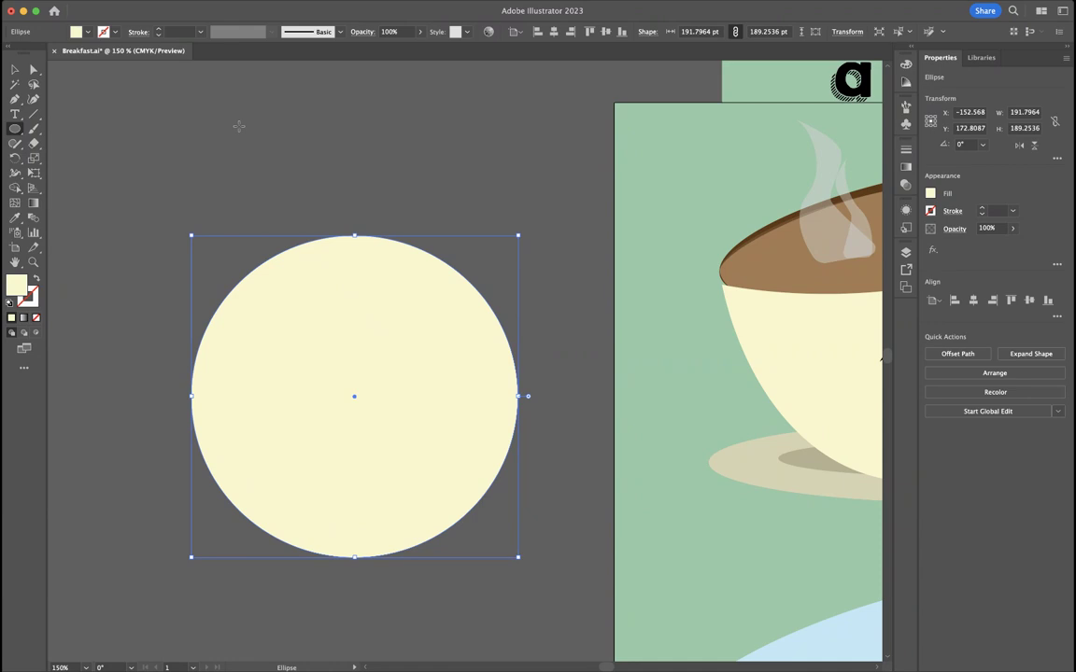
left_click(35, 71)
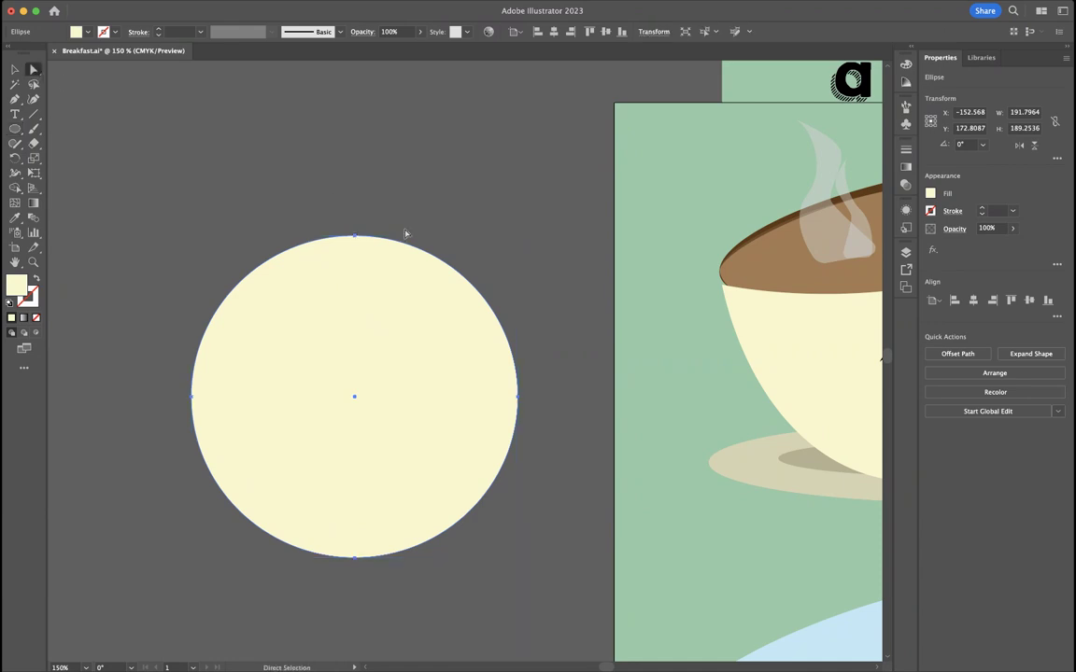
- Drag the circle's top anchor down about 93 pt to dent it into a bowl
left_click(355, 239)
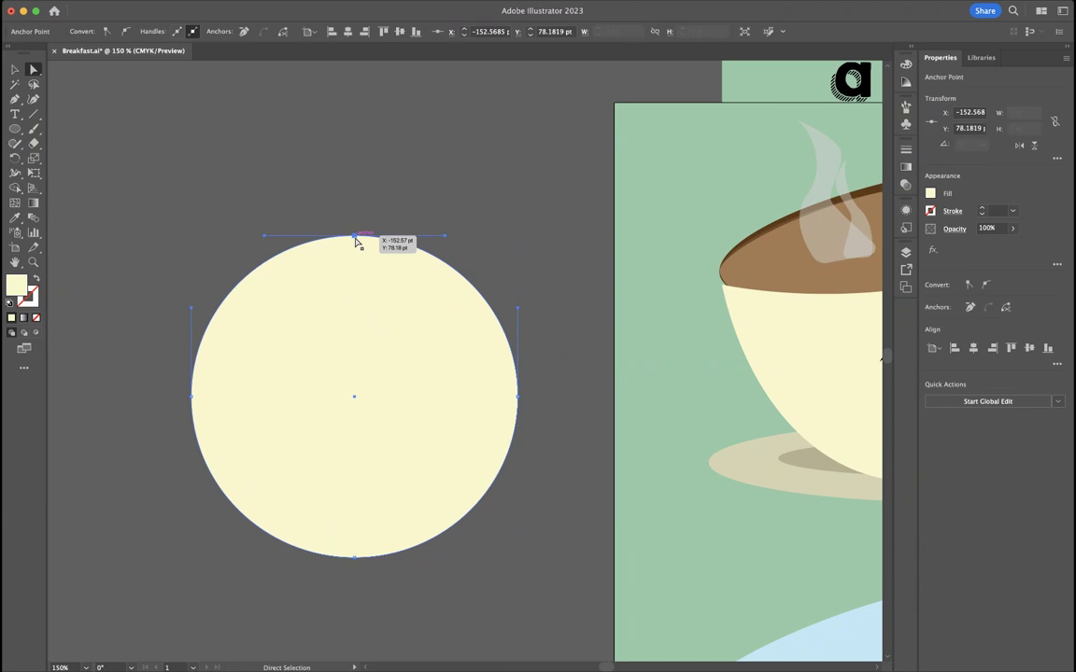
left_click_drag(360, 269, 348, 340)
left_click(348, 180)
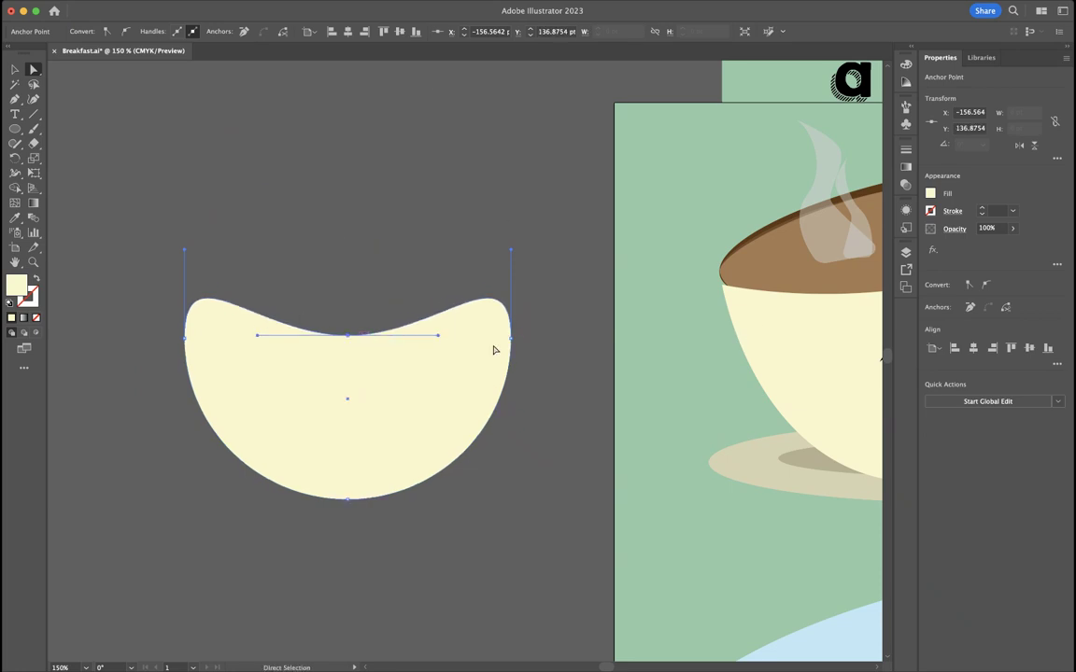
- Convert the shape's left and right anchors into sharp corners
left_click(185, 339)
left_click(968, 285)
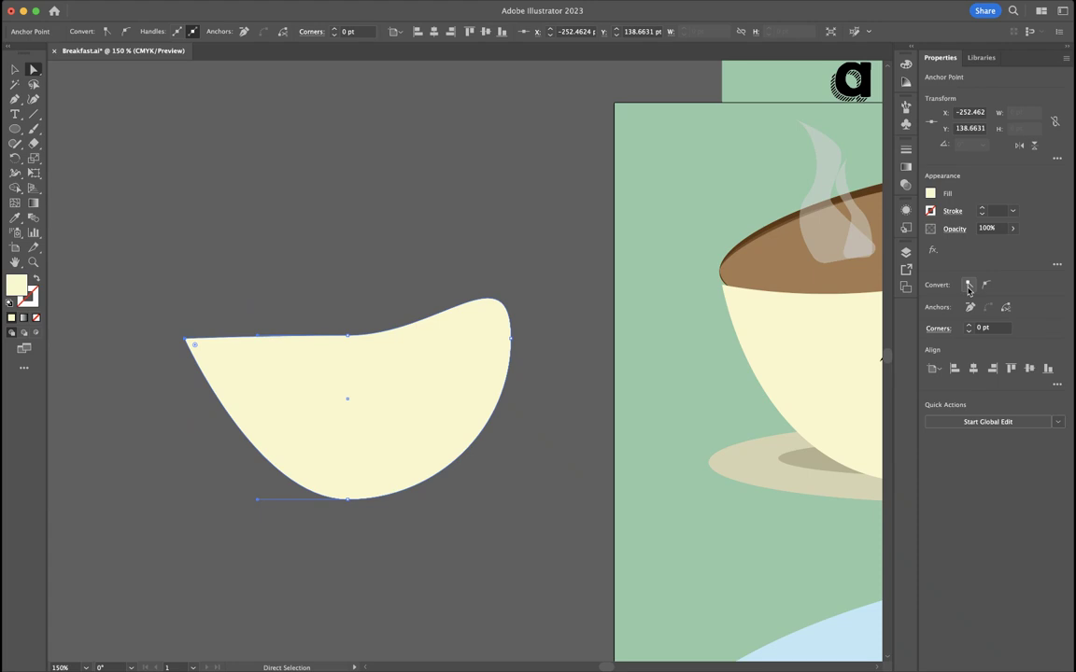
left_click(511, 339)
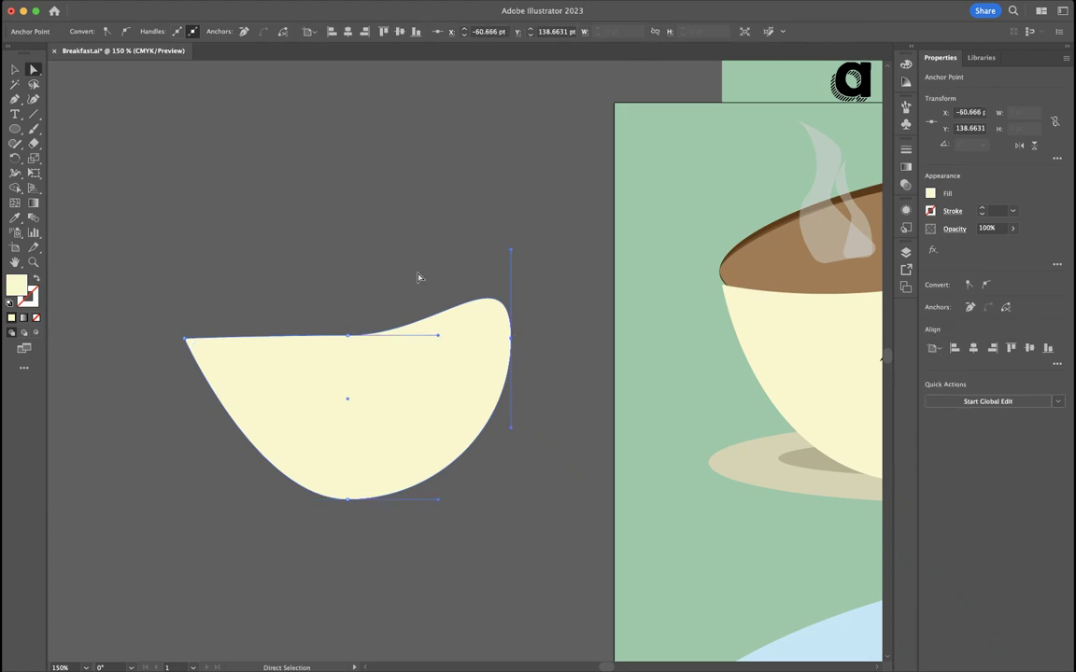
left_click(107, 31)
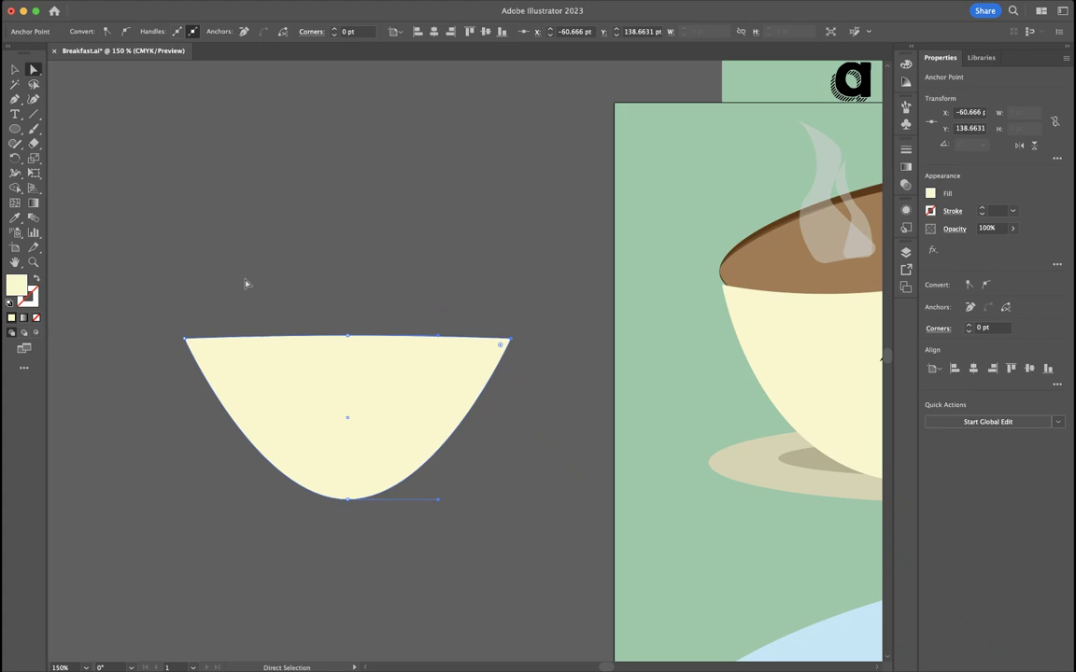
- Lower the top-middle point to curve the top edge and pull both corners inward
left_click_drag(348, 336, 345, 371)
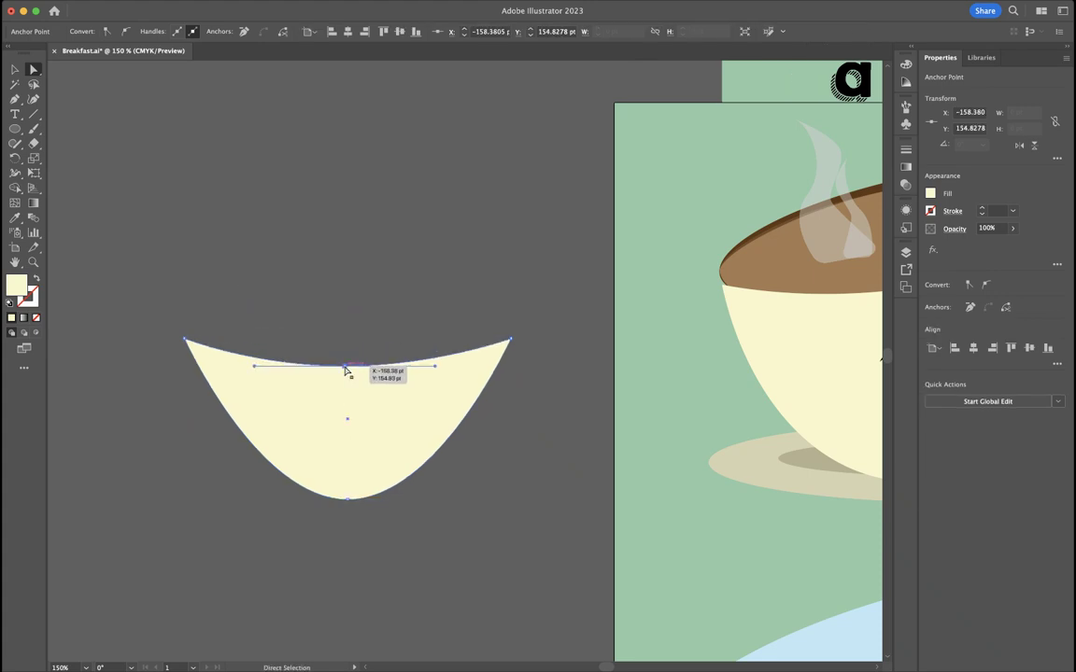
left_click_drag(185, 340, 219, 338)
left_click_drag(510, 339, 480, 339)
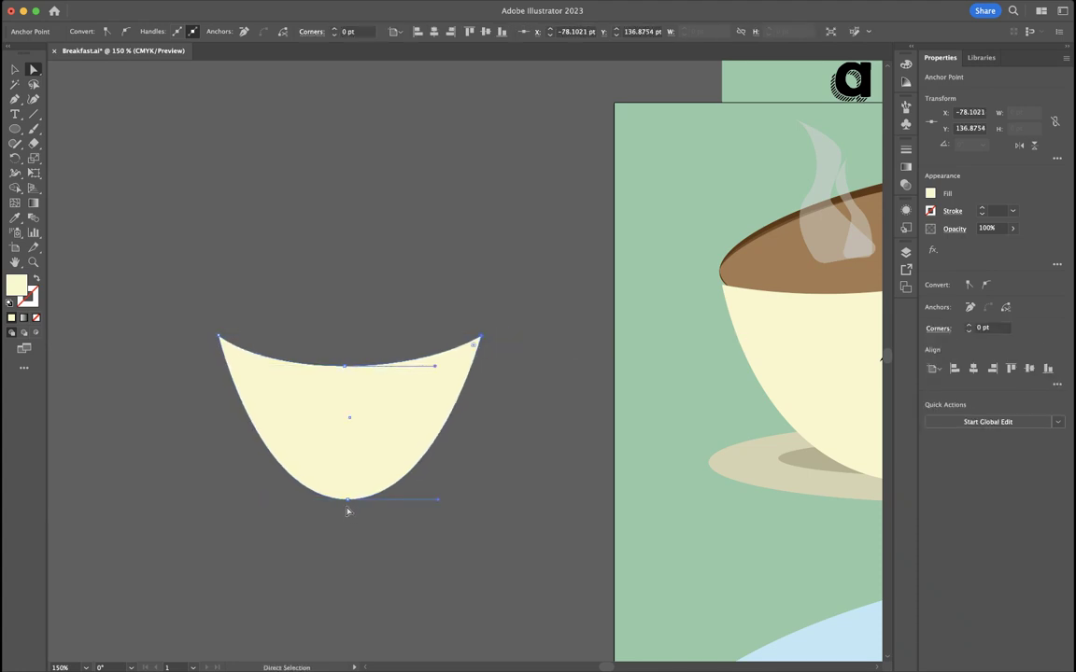
- Lengthen both direction handles of the bottom anchor to widen and flatten the cup's base
left_click(347, 502)
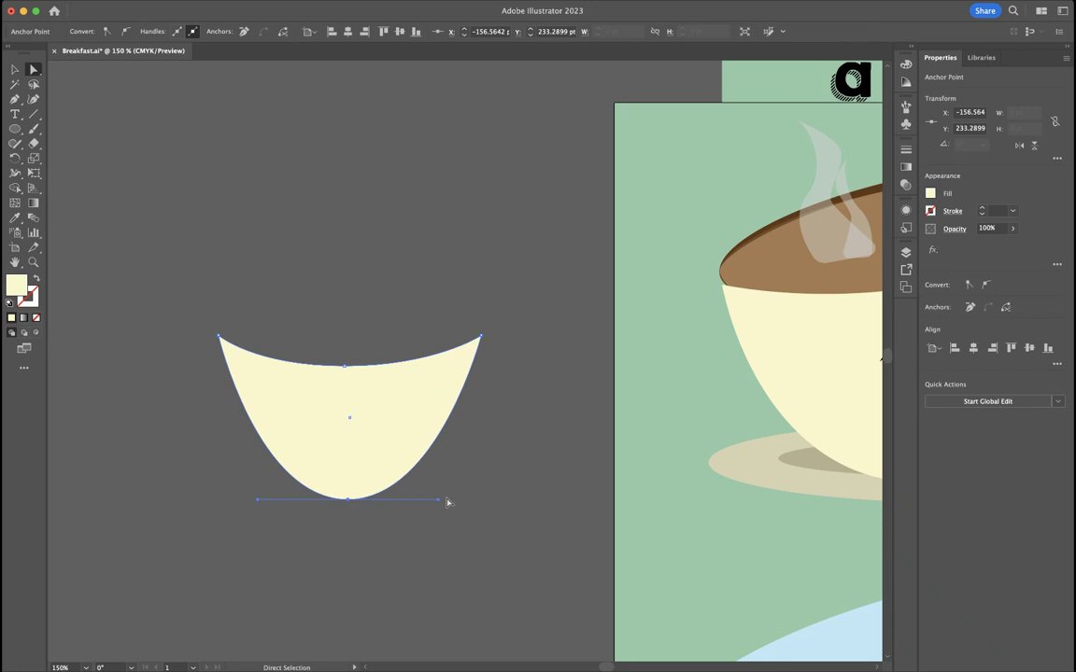
left_click_drag(439, 501, 481, 503)
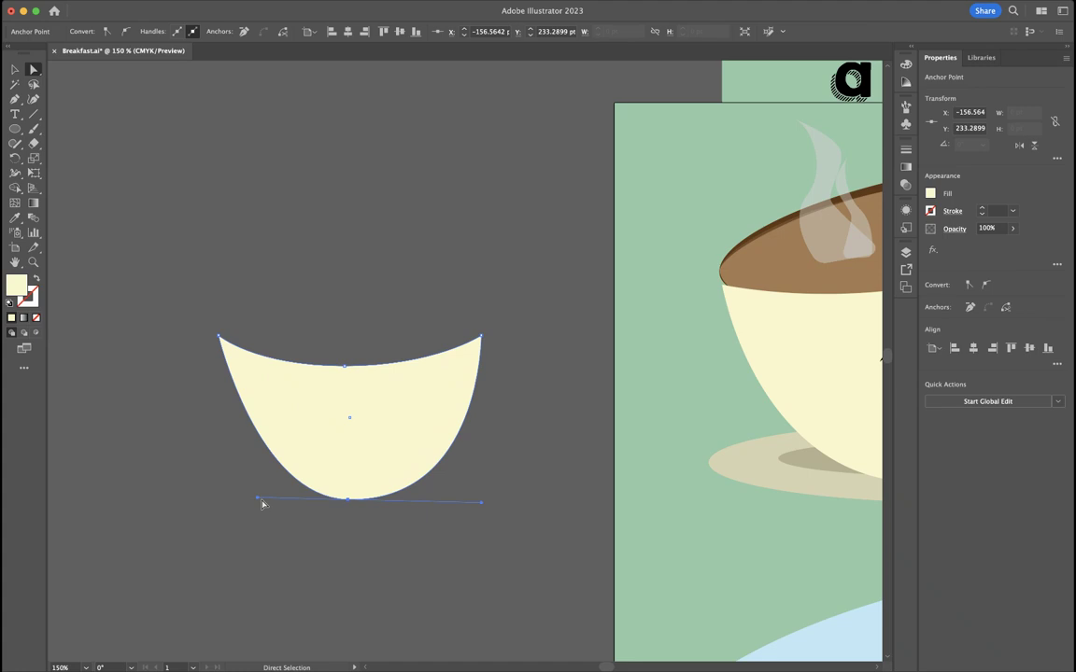
left_click_drag(259, 501, 207, 500)
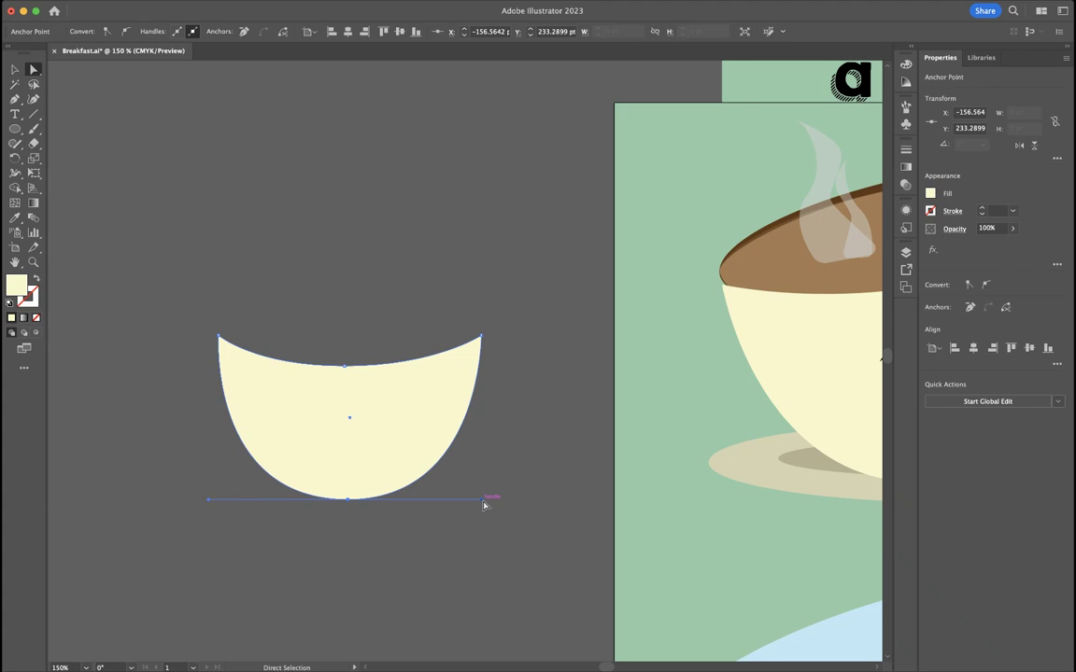
mouse_move(484, 501)
left_mouse_down()
mouse_move(499, 503)
mouse_move(492, 456)
mouse_move(487, 533)
mouse_move(485, 503)
left_mouse_up()
left_click(476, 262)
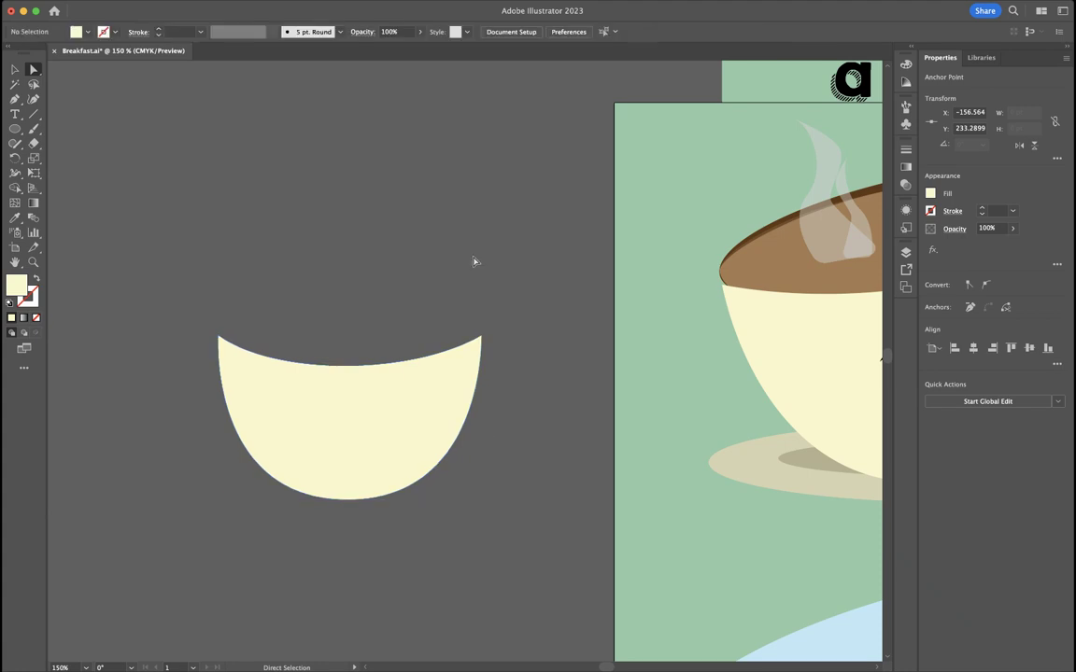
- Draw a flat ellipse across the top of the cup body
left_click(15, 128)
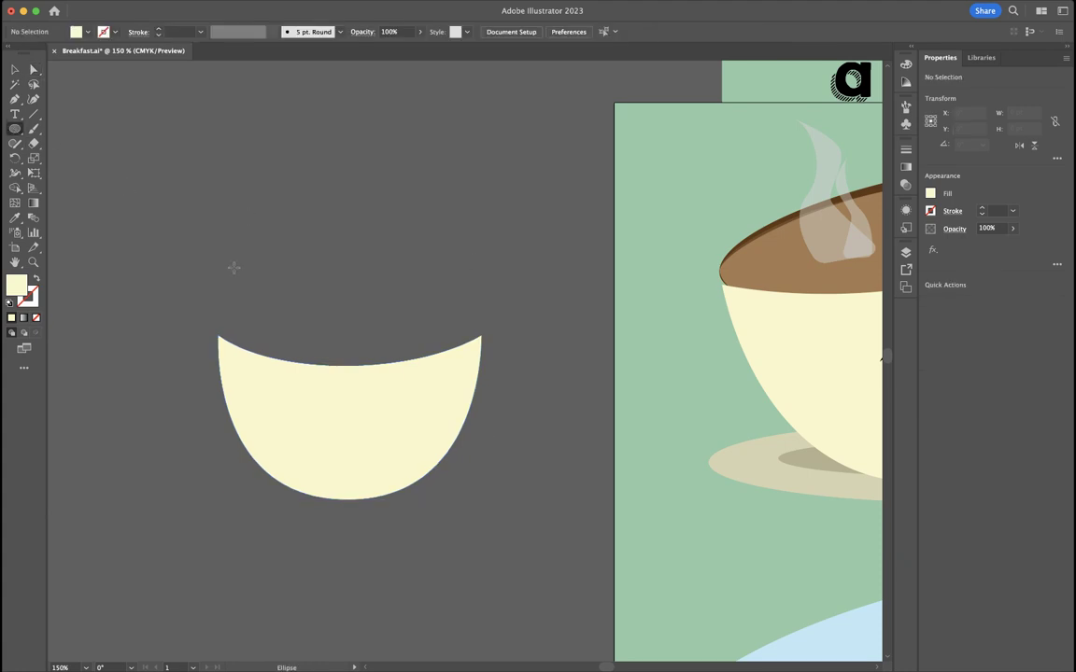
mouse_move(233, 268)
left_mouse_down()
mouse_move(495, 343)
mouse_move(480, 353)
mouse_move(480, 373)
left_mouse_up()
key("space")
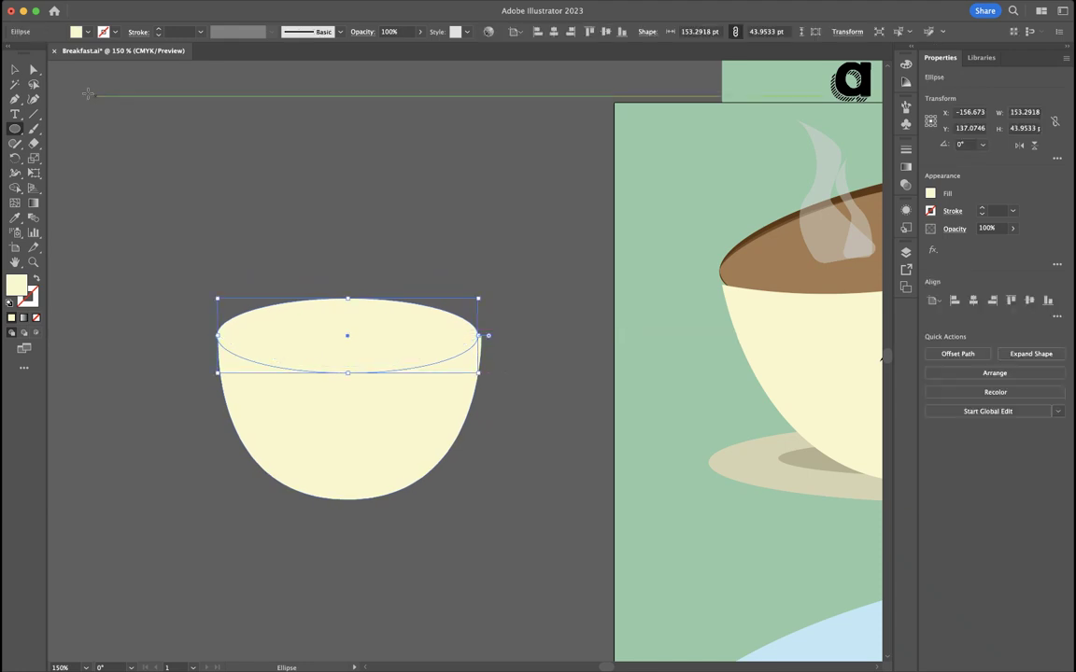
left_click(14, 70)
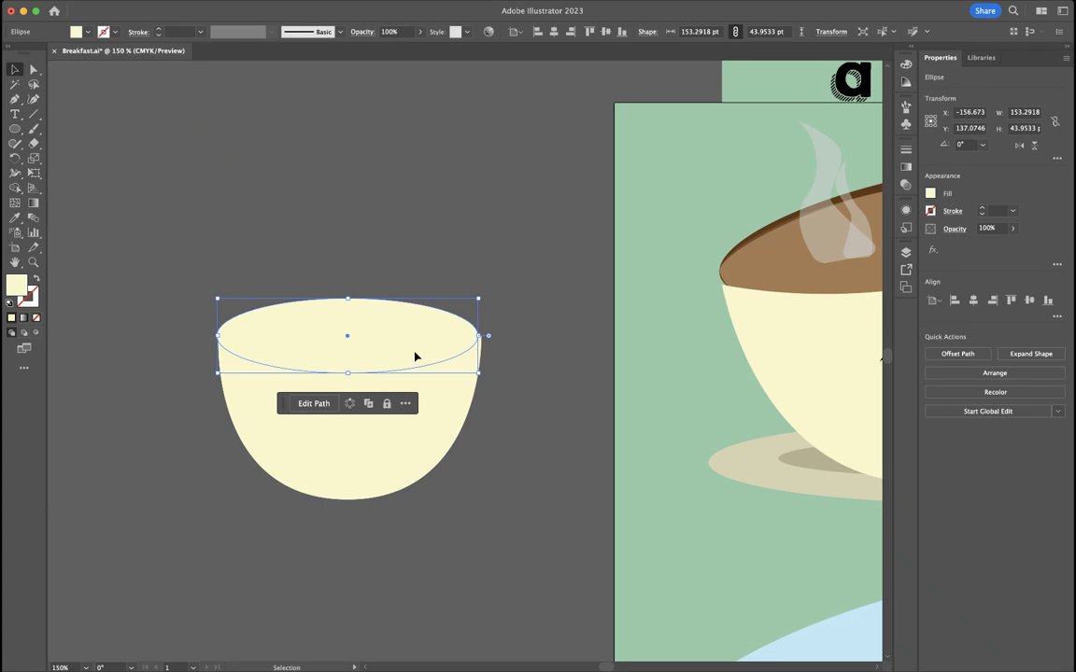
left_click_drag(415, 357, 415, 355)
- Fill the ellipse dark brown and nudge it 2 pt right to centre it
left_click(827, 140)
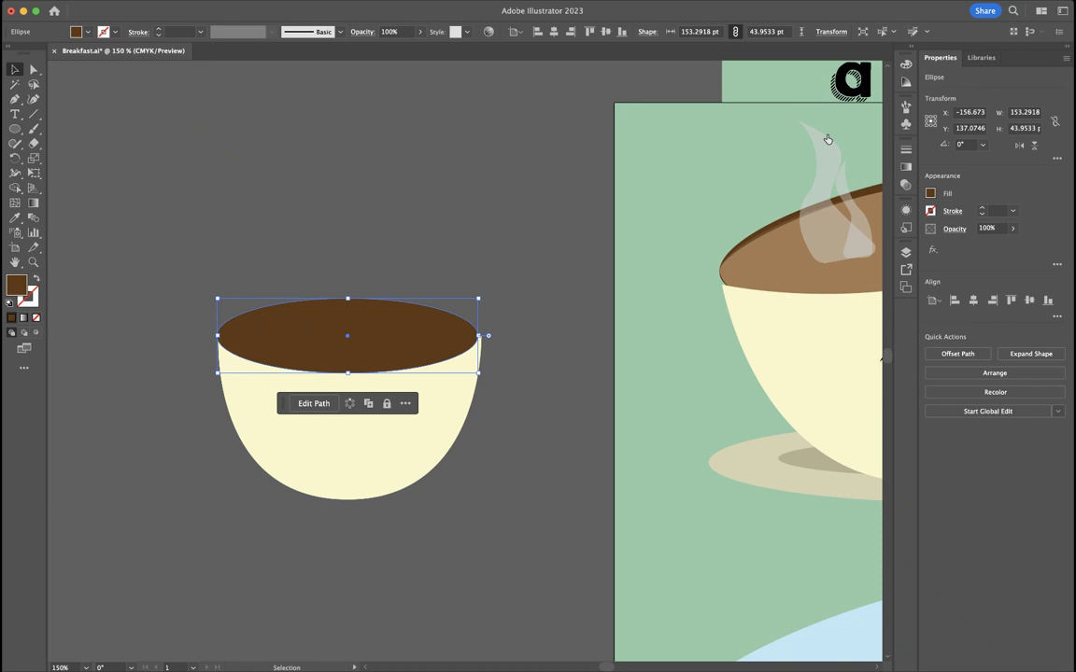
left_click(520, 209)
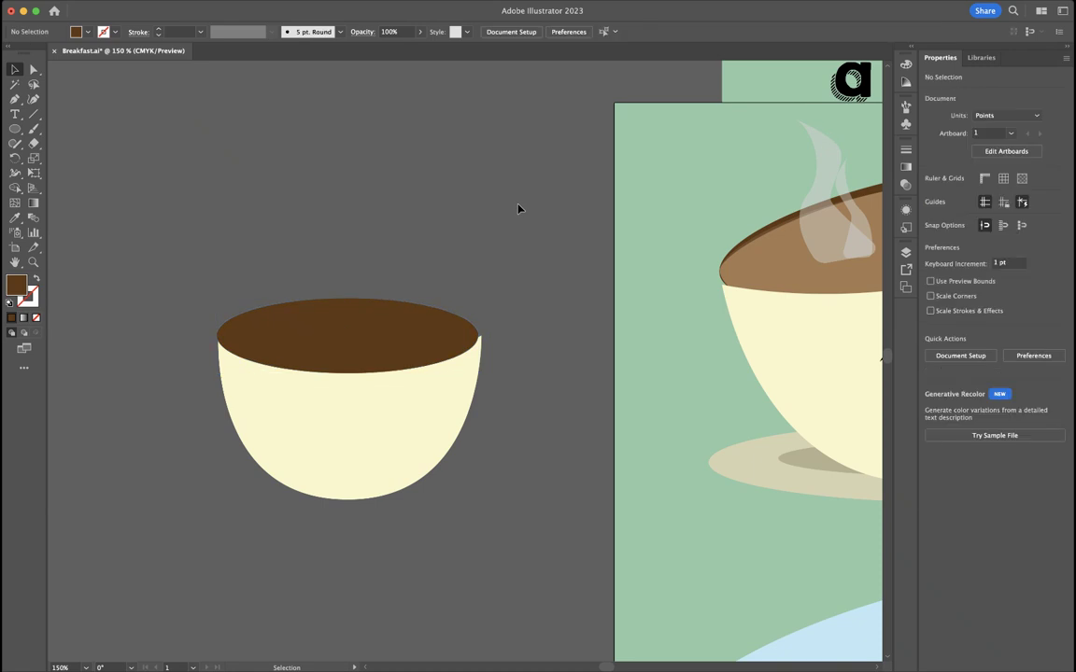
left_click(385, 327)
key("Right")
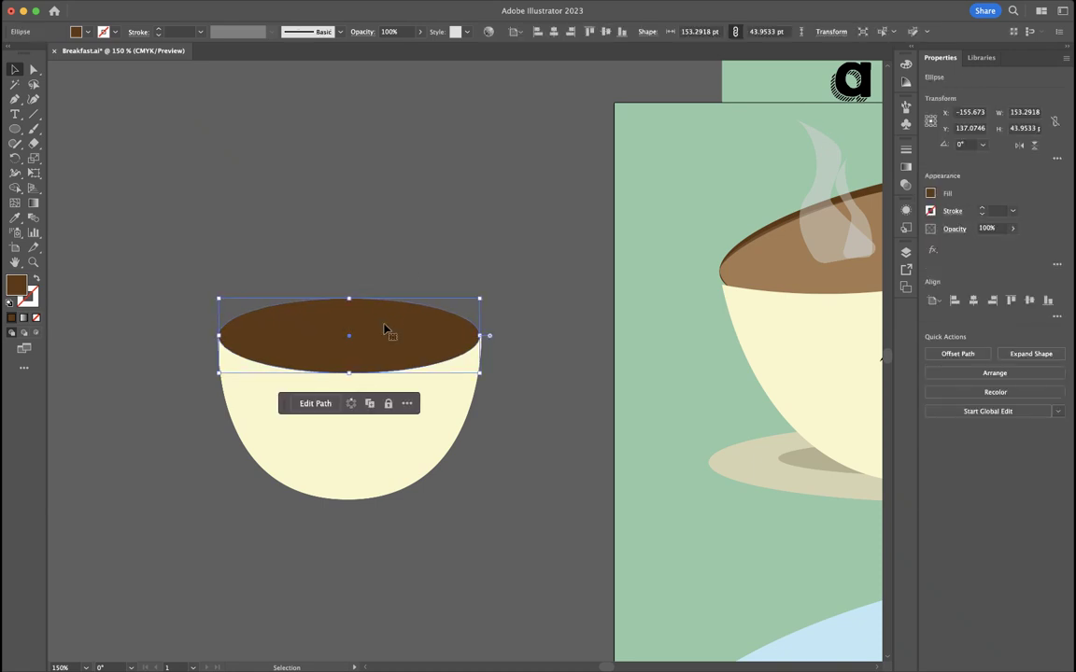
key("Right")
- Copy the brown ellipse upward, colour it cream, send it behind, and nudge it down 2 pt
mouse_move(328, 347)
left_mouse_down()
mouse_move(333, 308)
mouse_move(327, 324)
left_mouse_up()
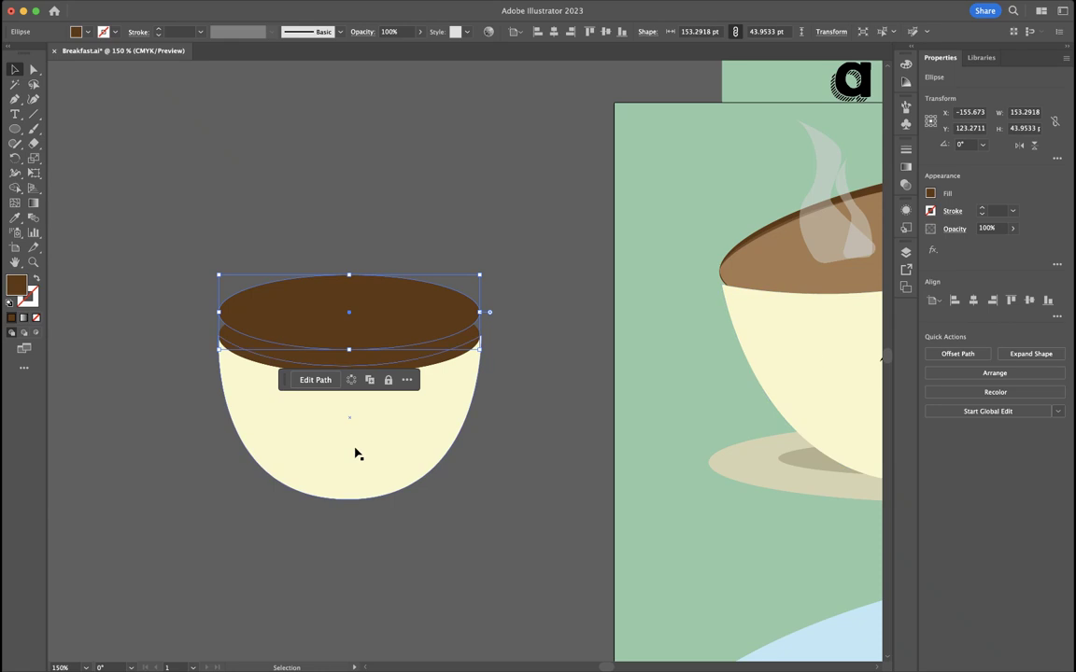
left_click(15, 220)
left_click(313, 428)
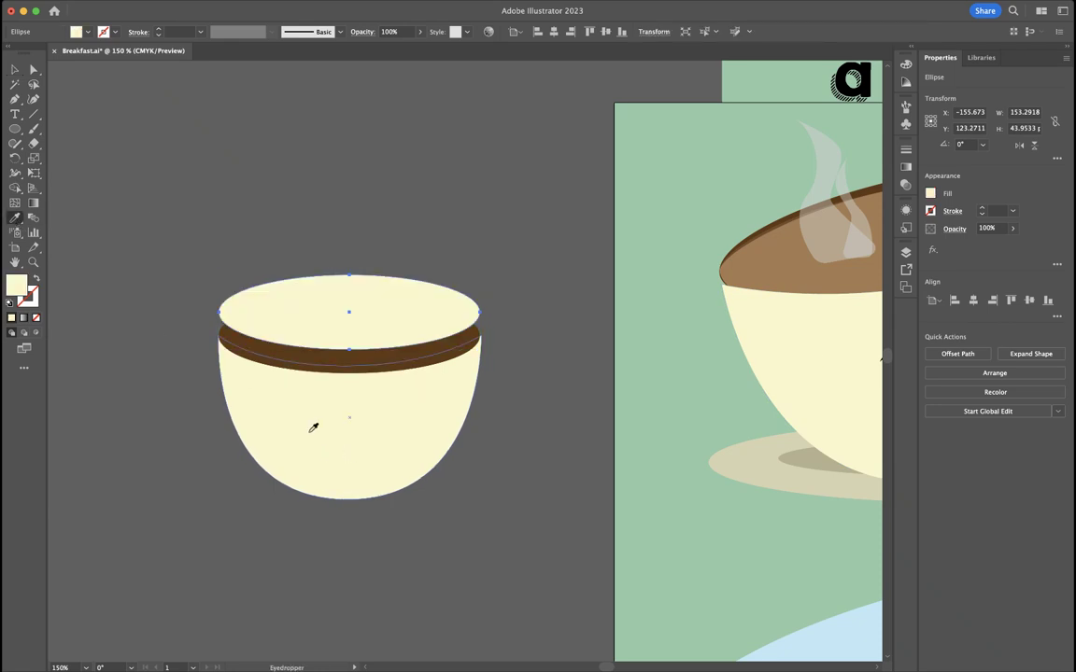
left_click(15, 68)
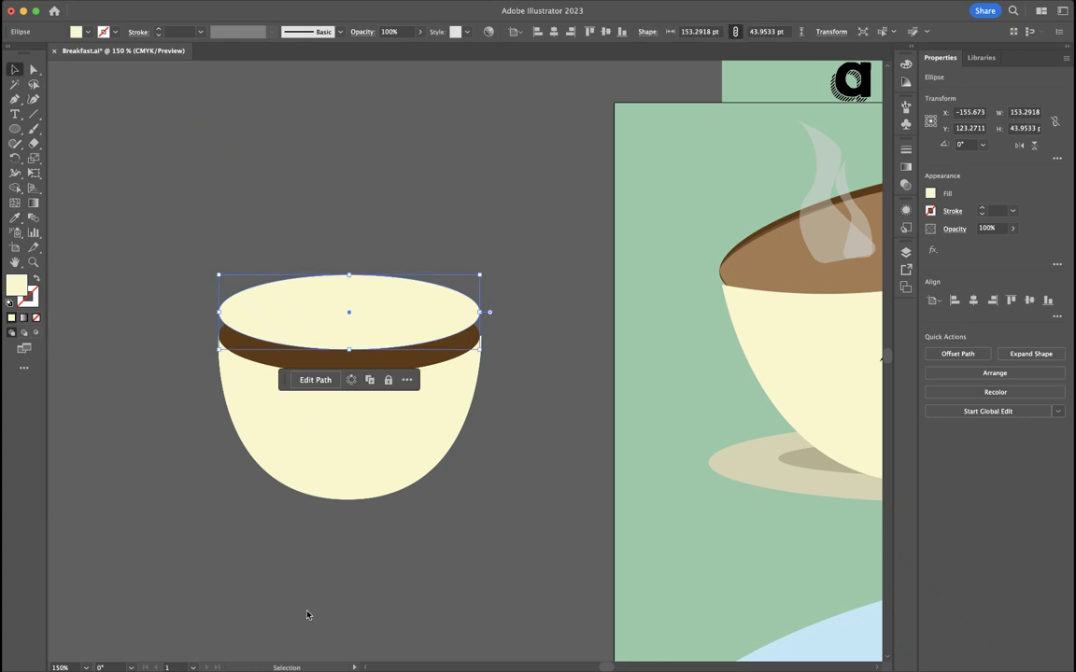
key("super+bracketleft")
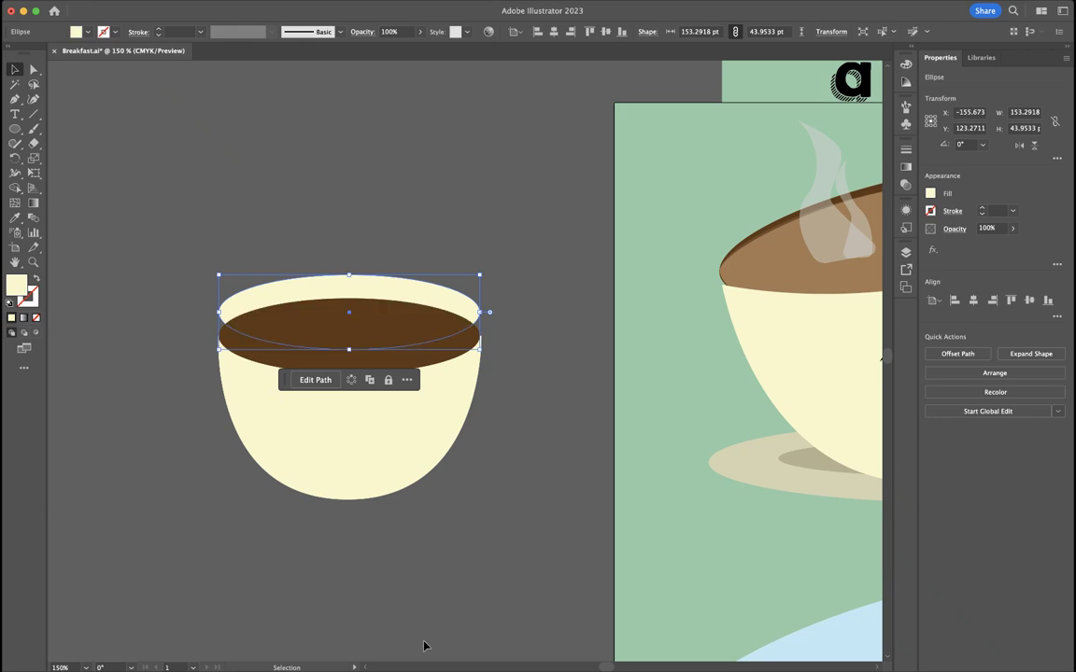
key("Down")
key("Down")
key("Down")
key("Down")
key("Down")
key("Down")
key("Down")
key("Down")
key("Down")
key("Down")
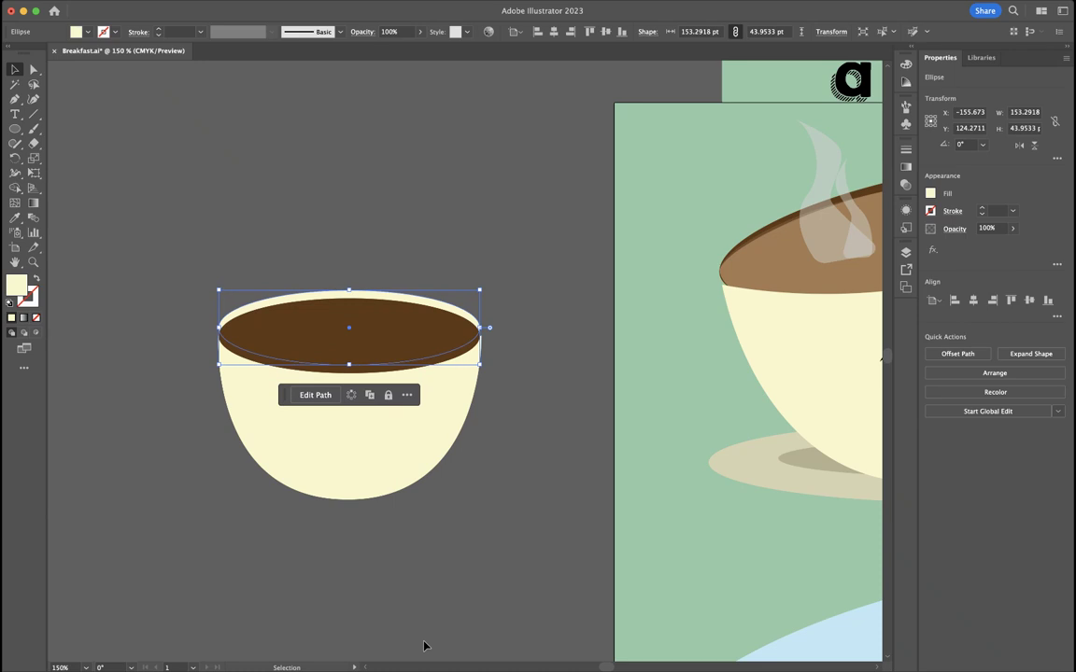
key("Down")
key("Down")
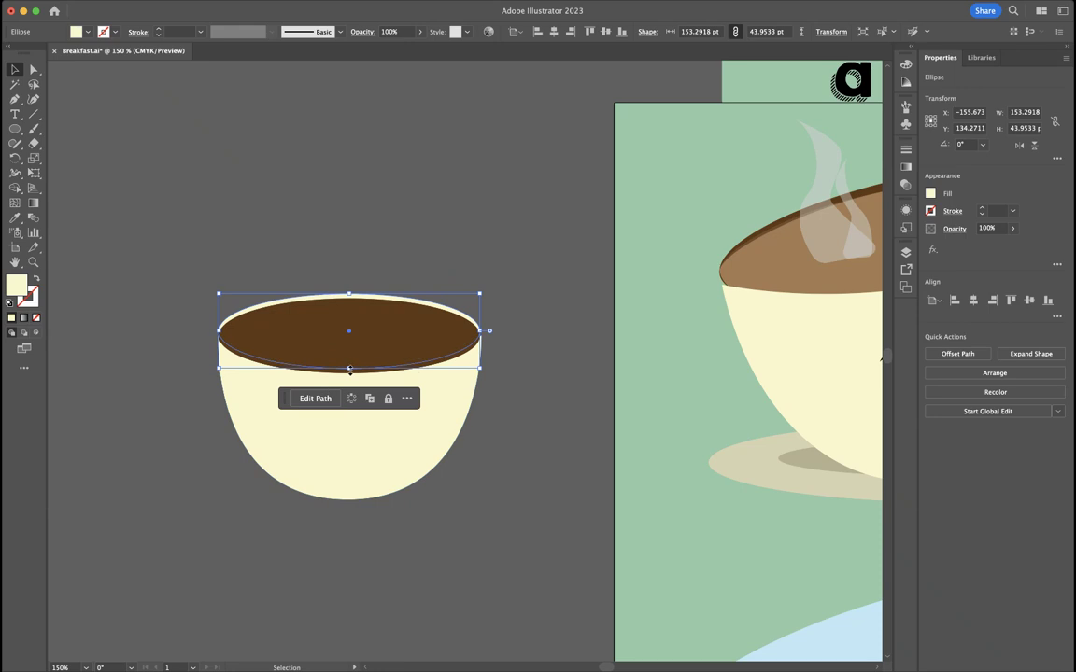
- Make the brown coffee ellipse slightly taller and wider to fit the rim
left_click_drag(349, 368, 349, 375)
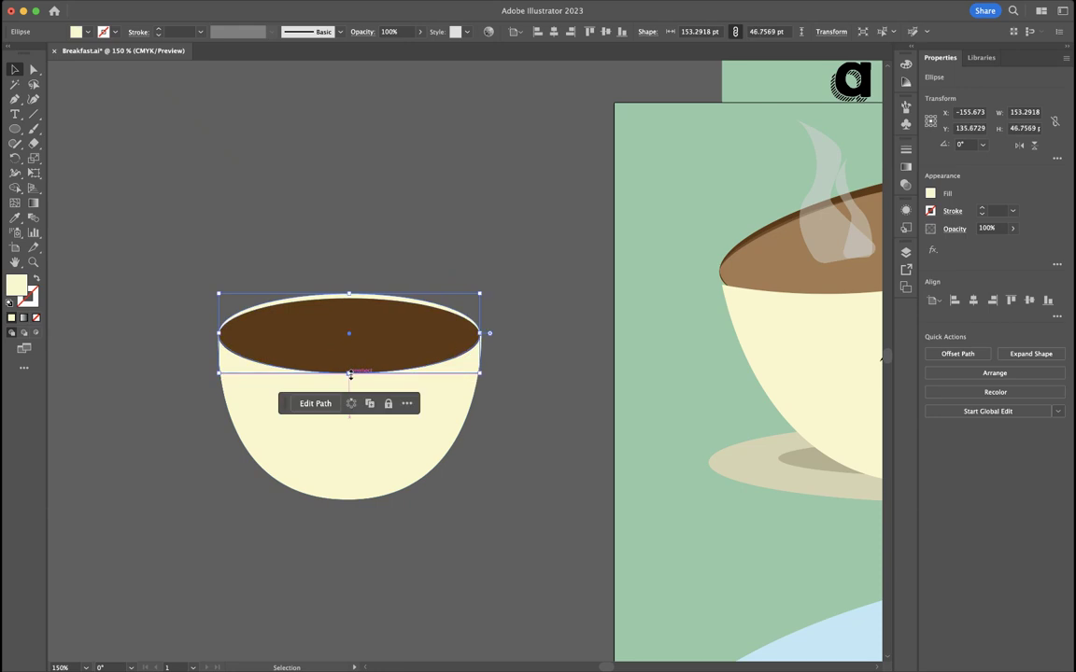
left_click_drag(480, 333, 486, 335)
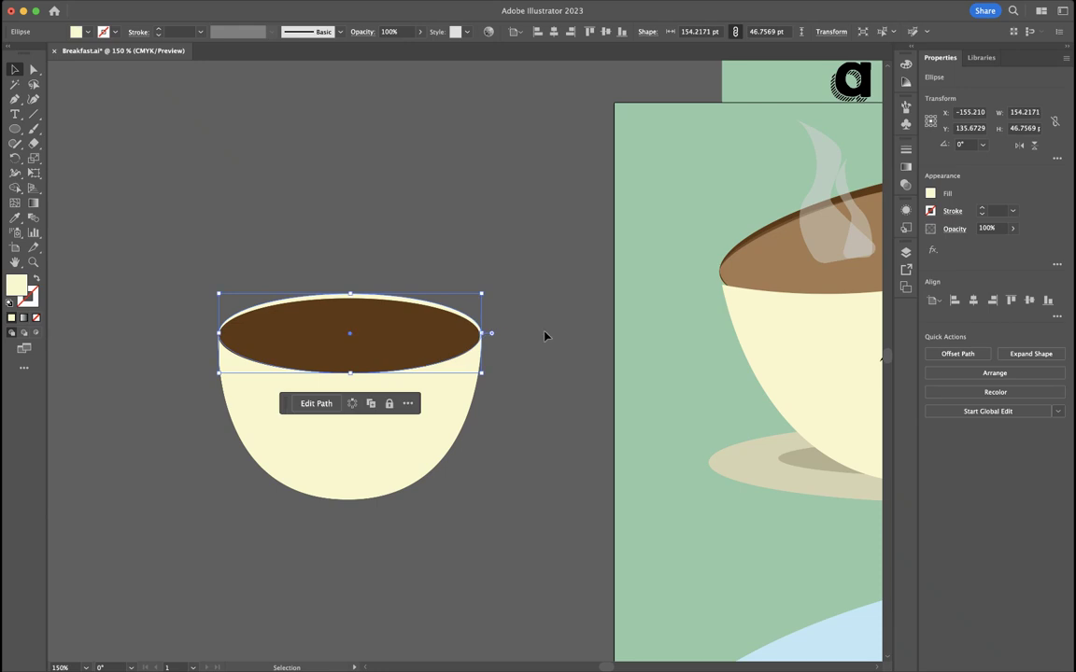
left_click(545, 336)
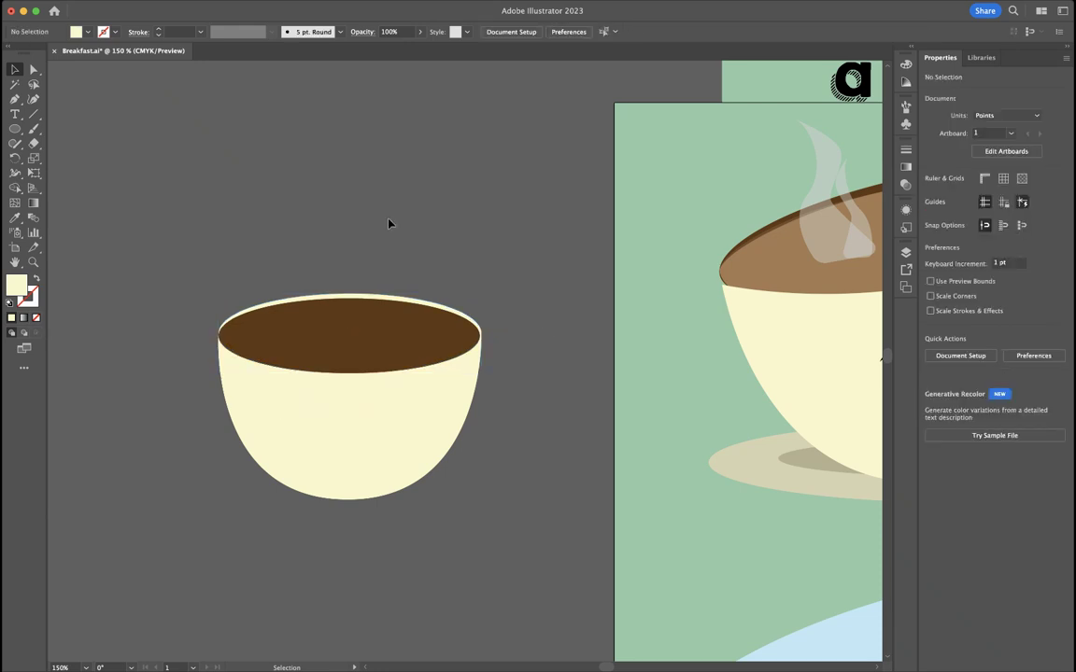
- Draw an ellipse beside the cup and swap fill and stroke to make a cream ring
left_click(15, 125)
left_click_drag(509, 351, 611, 461)
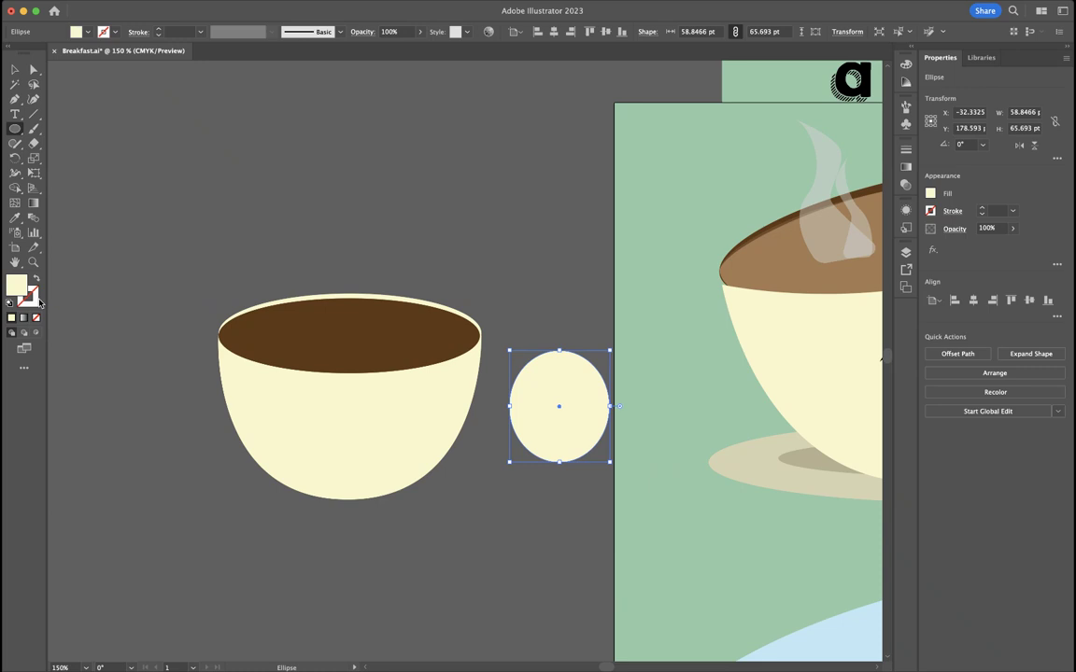
left_click(37, 282)
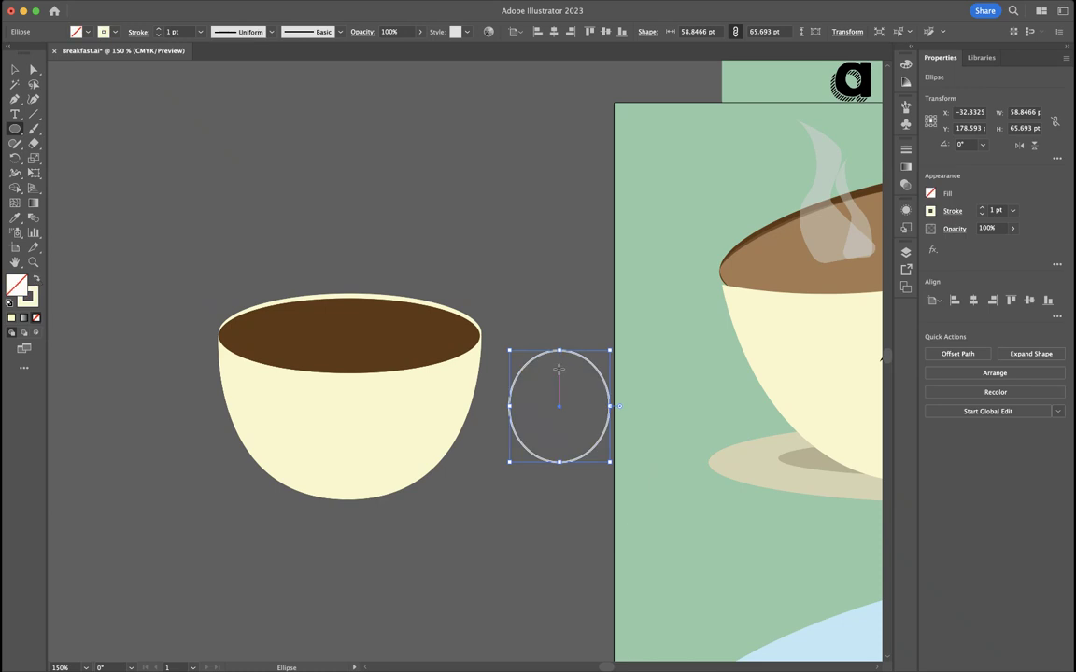
left_click(981, 209)
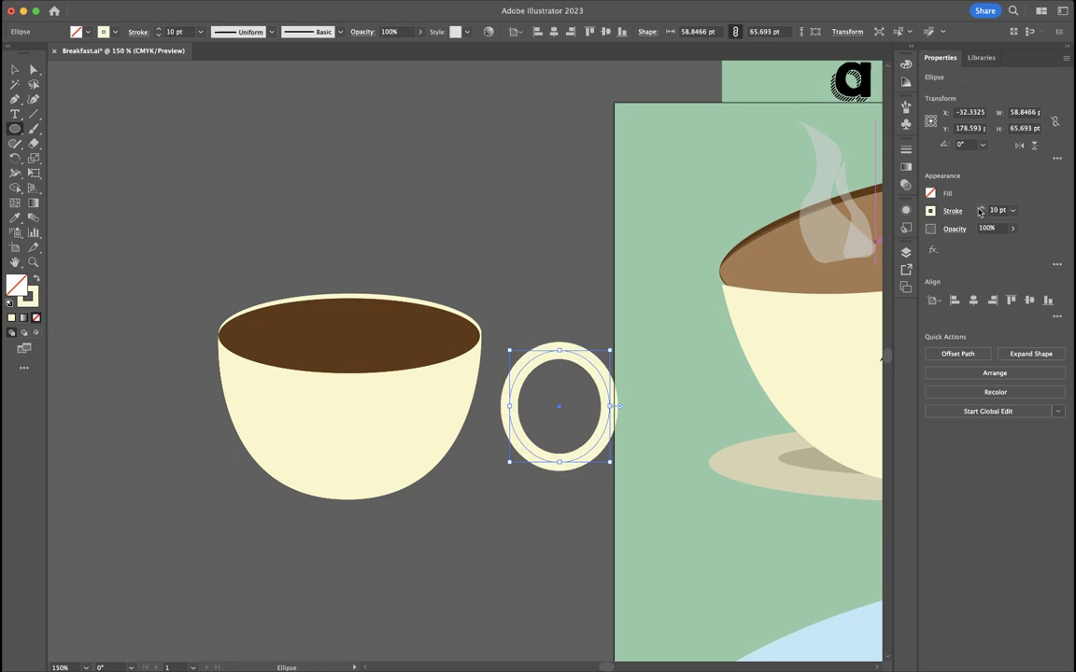
left_click(15, 70)
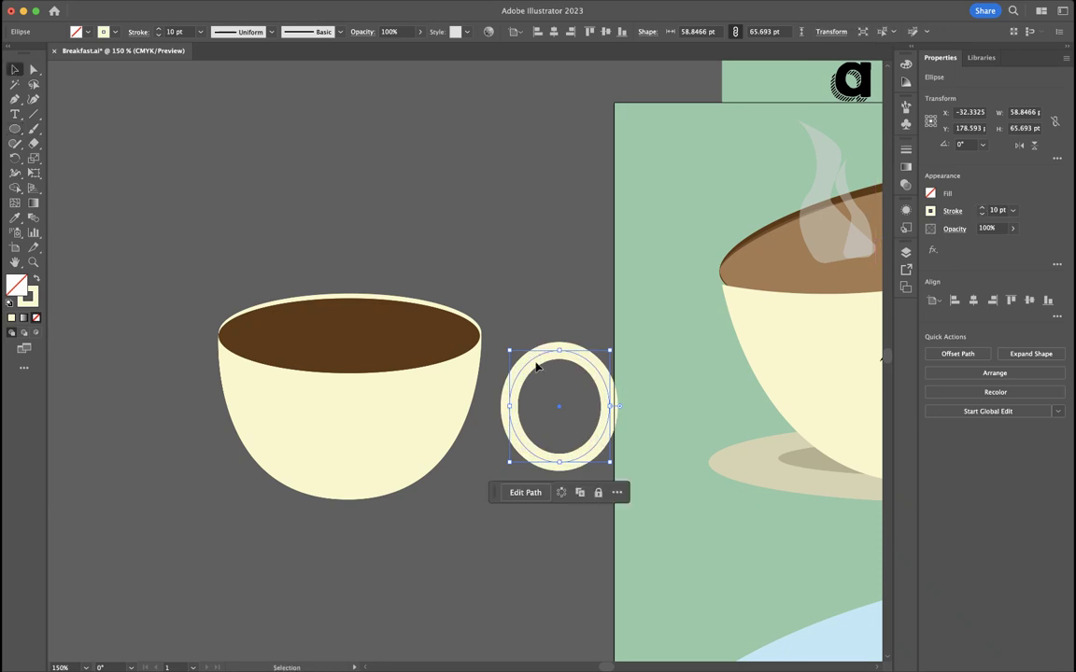
left_click_drag(536, 367, 457, 375)
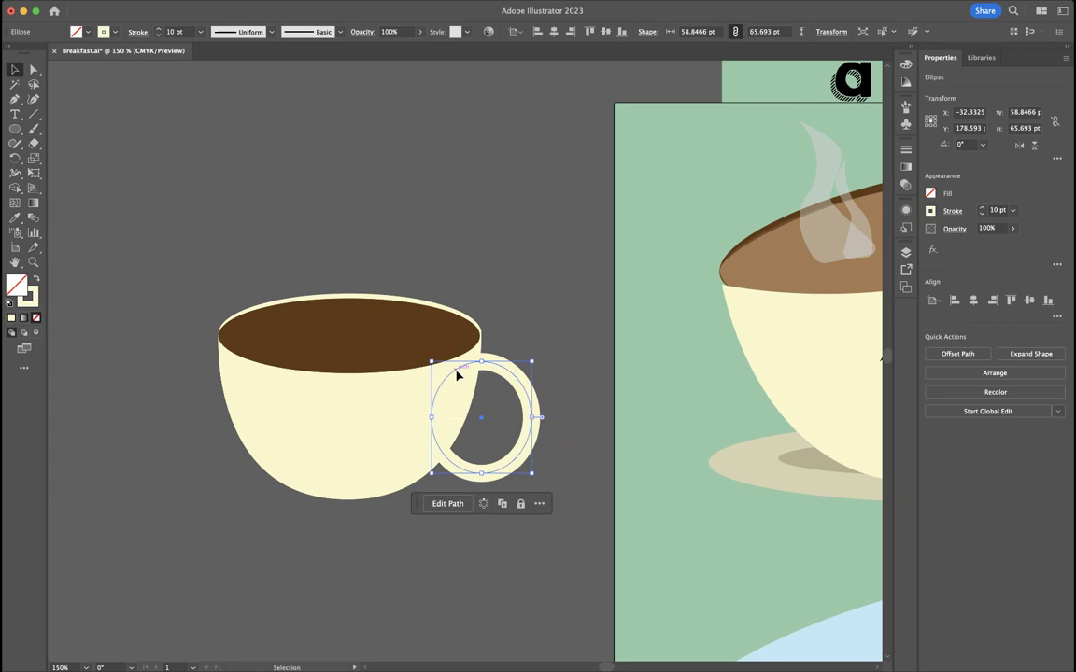
left_click(523, 268)
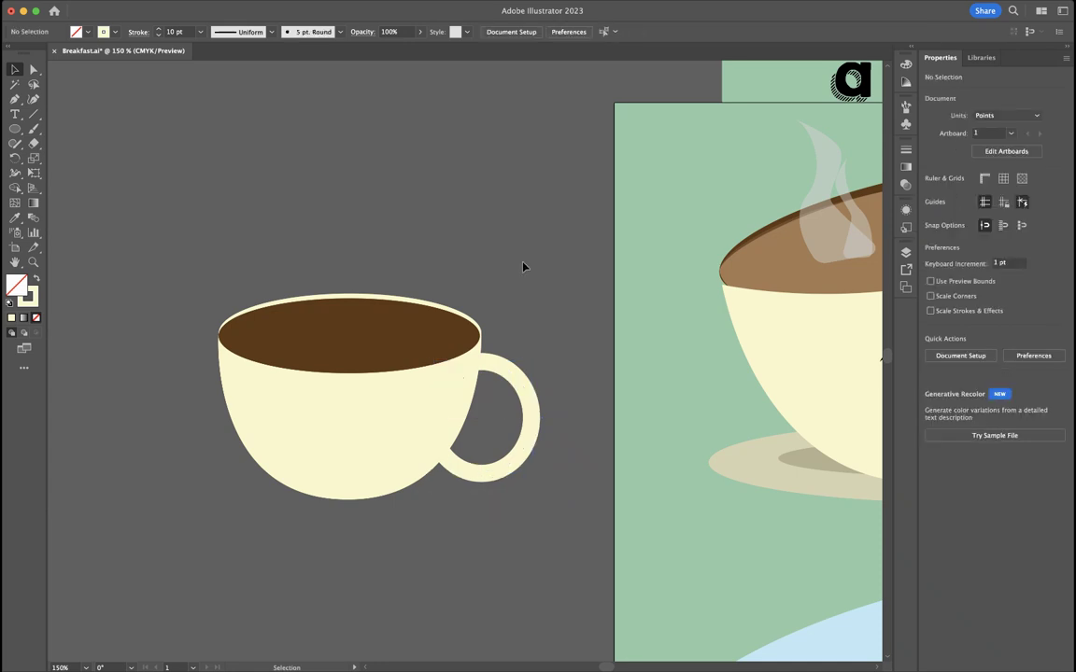
- Raise the ring's stroke to 12 pt and place it just right of the cup
left_click(530, 430)
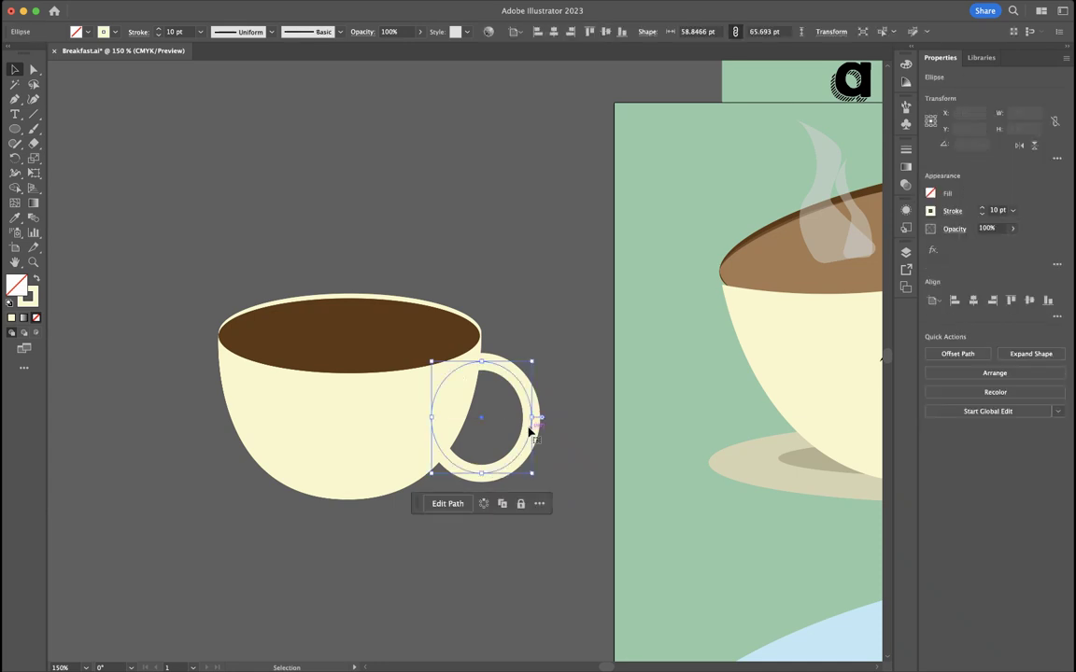
left_click(985, 211)
left_click(444, 204)
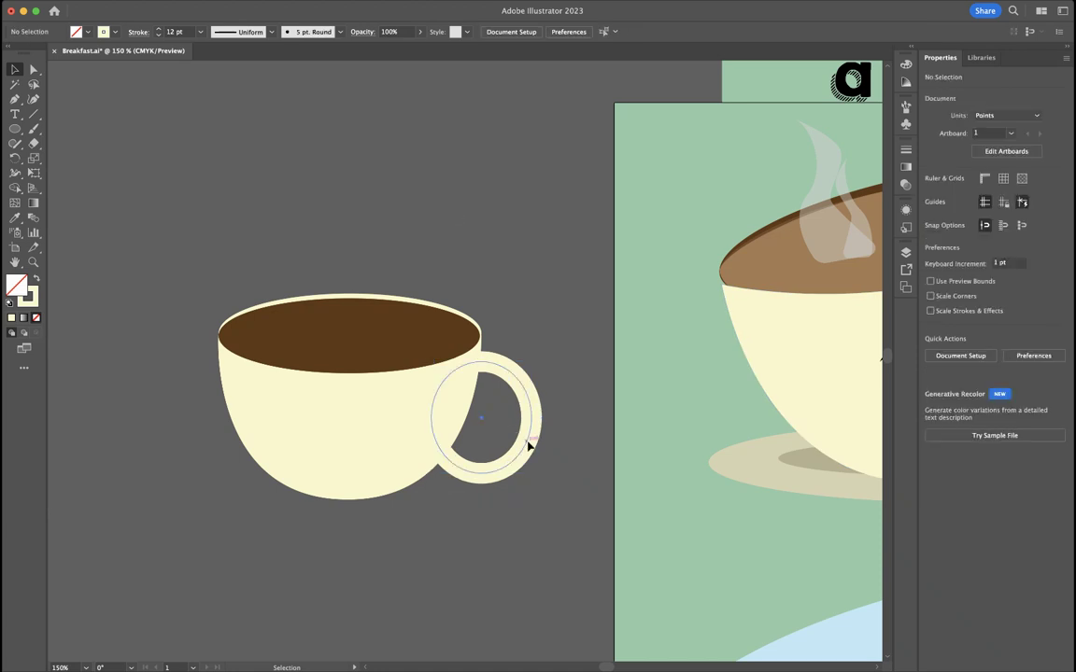
left_click_drag(529, 448, 512, 441)
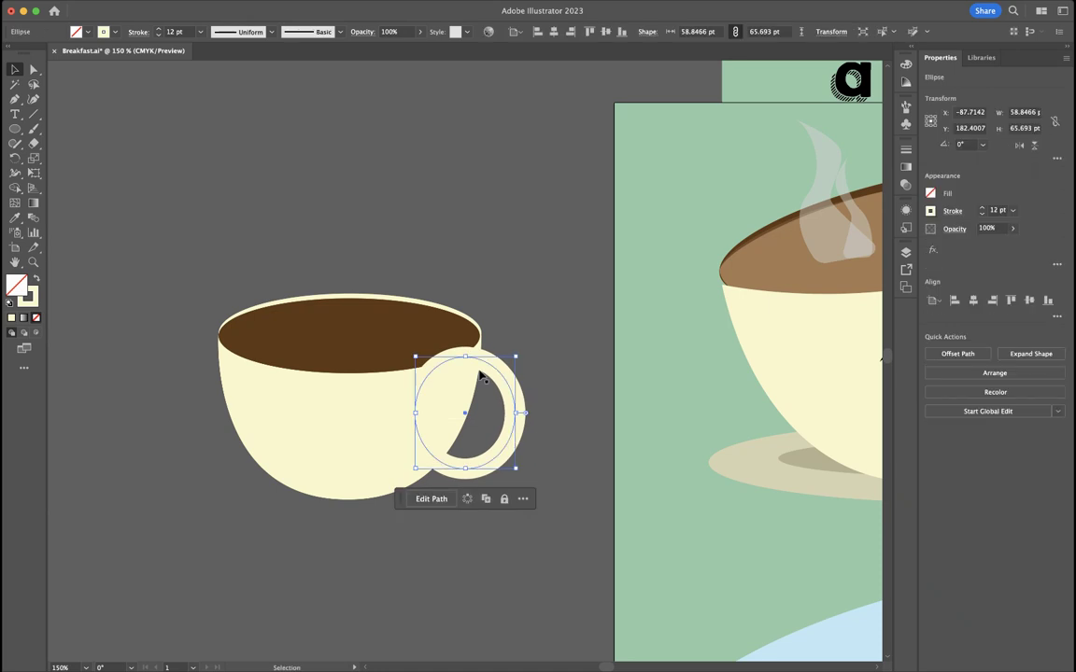
left_click_drag(508, 383, 592, 386)
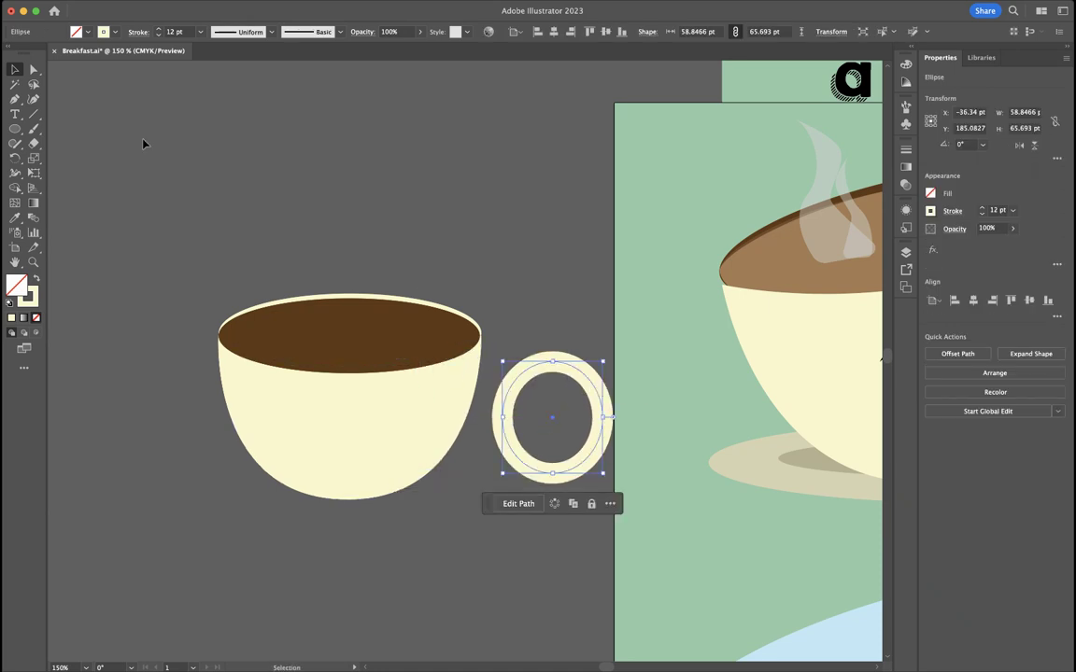
- Delete the ring's left anchor to leave a half-ring
left_click(33, 70)
left_click(503, 417)
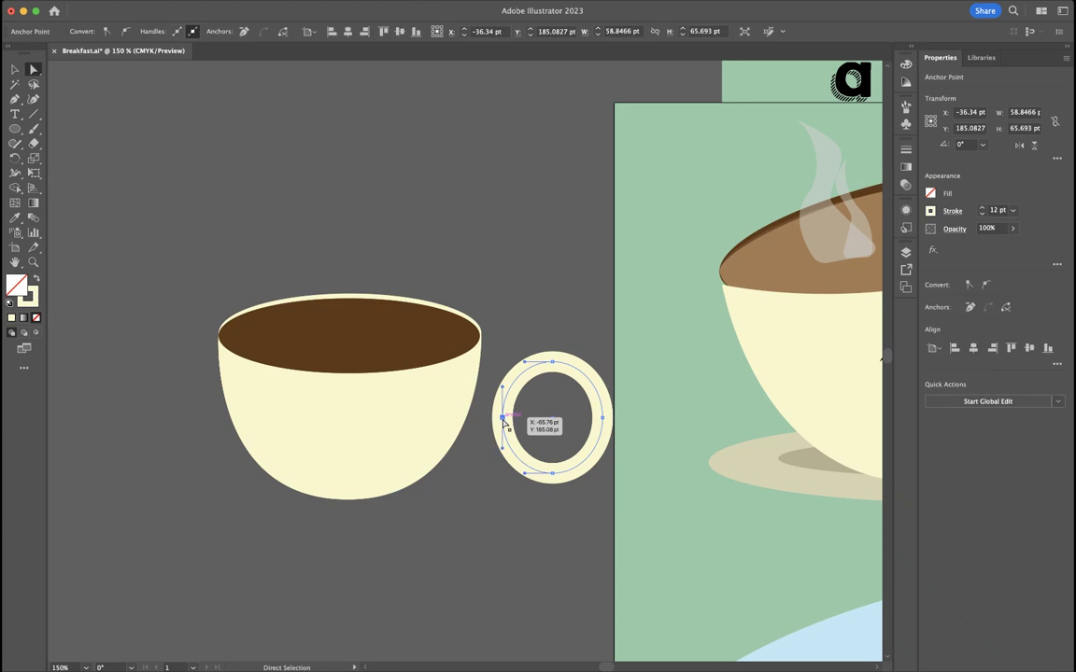
key("Delete")
- Move and tilt the half-ring against the cup's right side as a handle
left_click(15, 70)
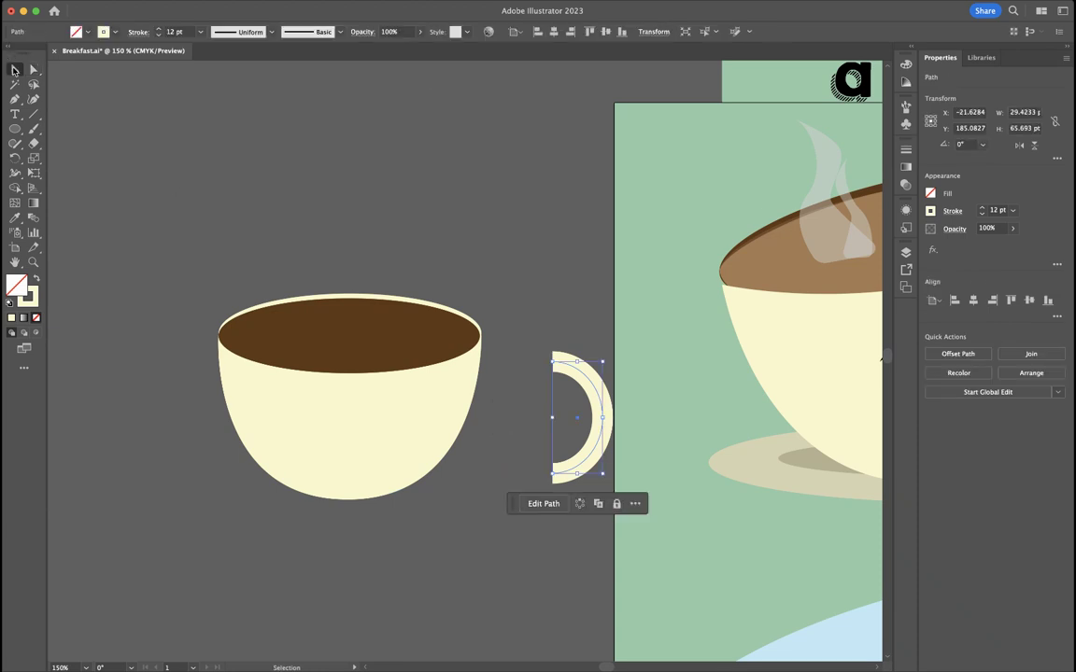
left_click_drag(595, 396, 526, 372)
left_click_drag(497, 462, 536, 428)
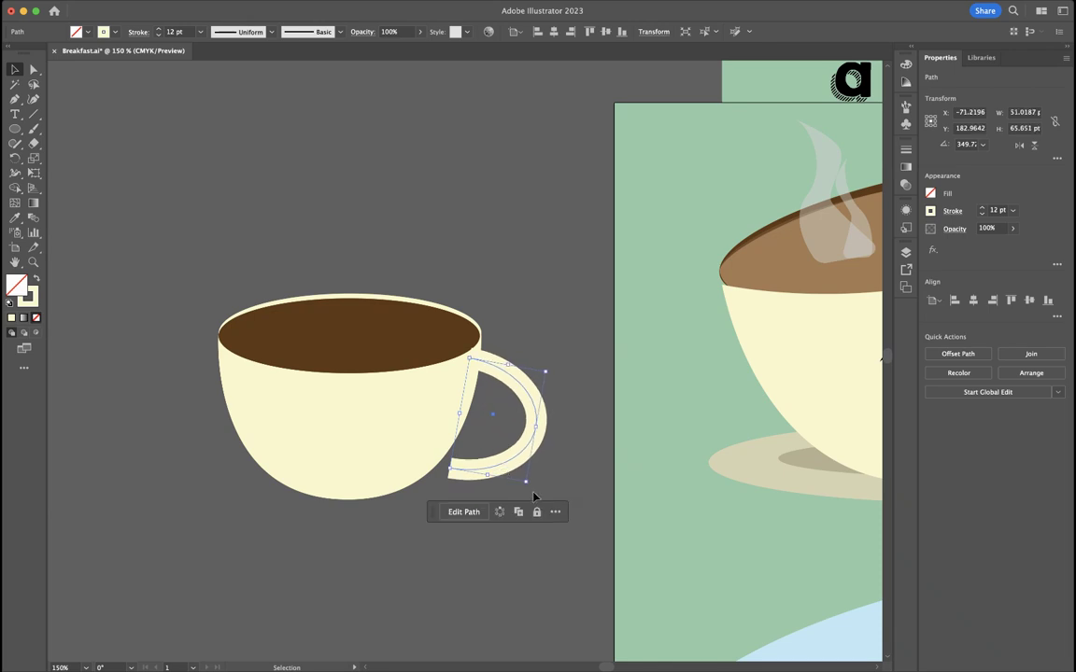
left_click_drag(526, 483, 517, 489)
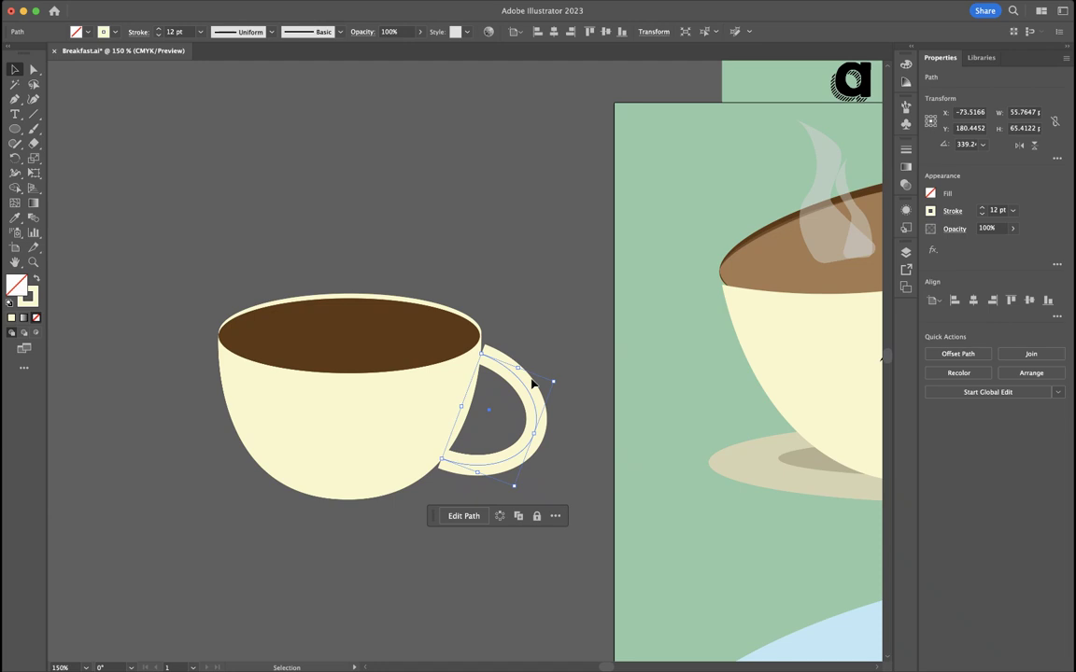
left_click_drag(523, 391, 512, 398)
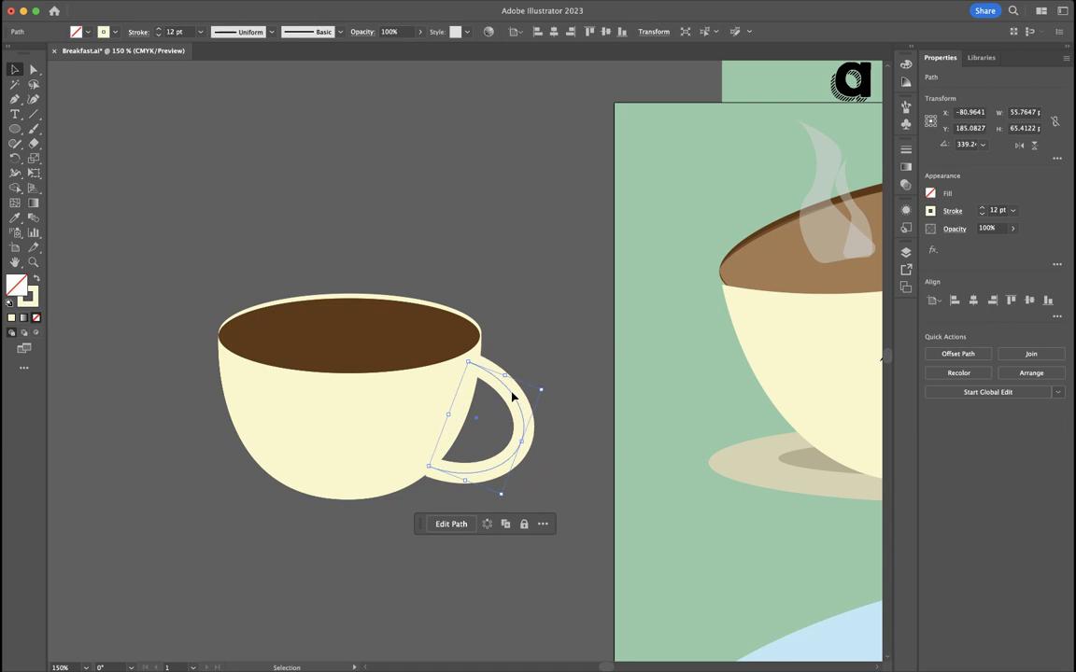
left_click(547, 279)
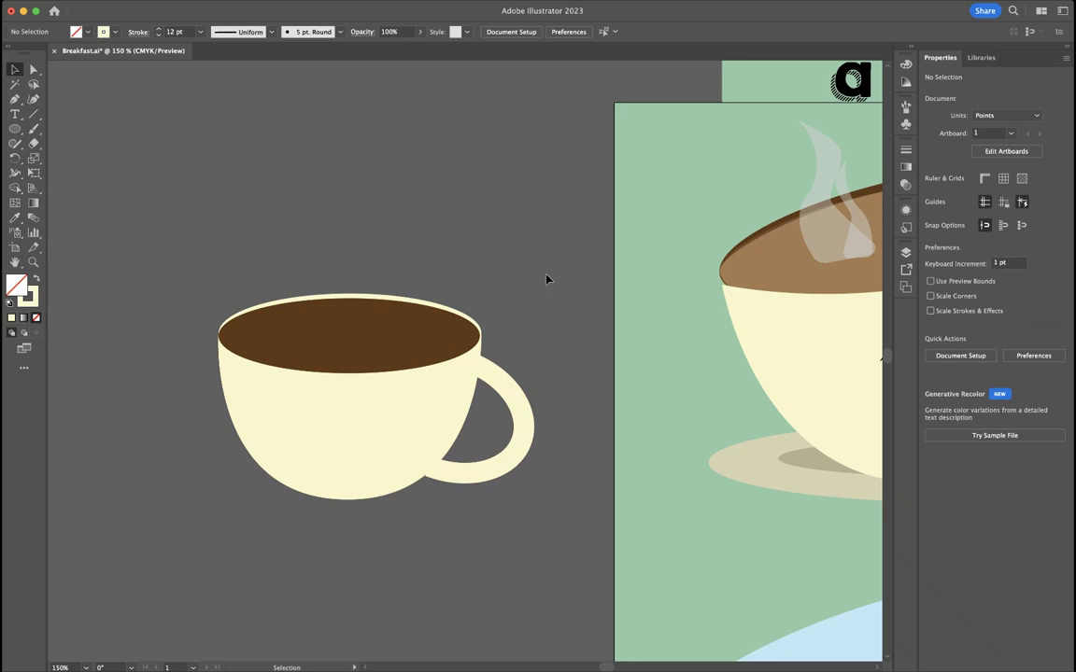